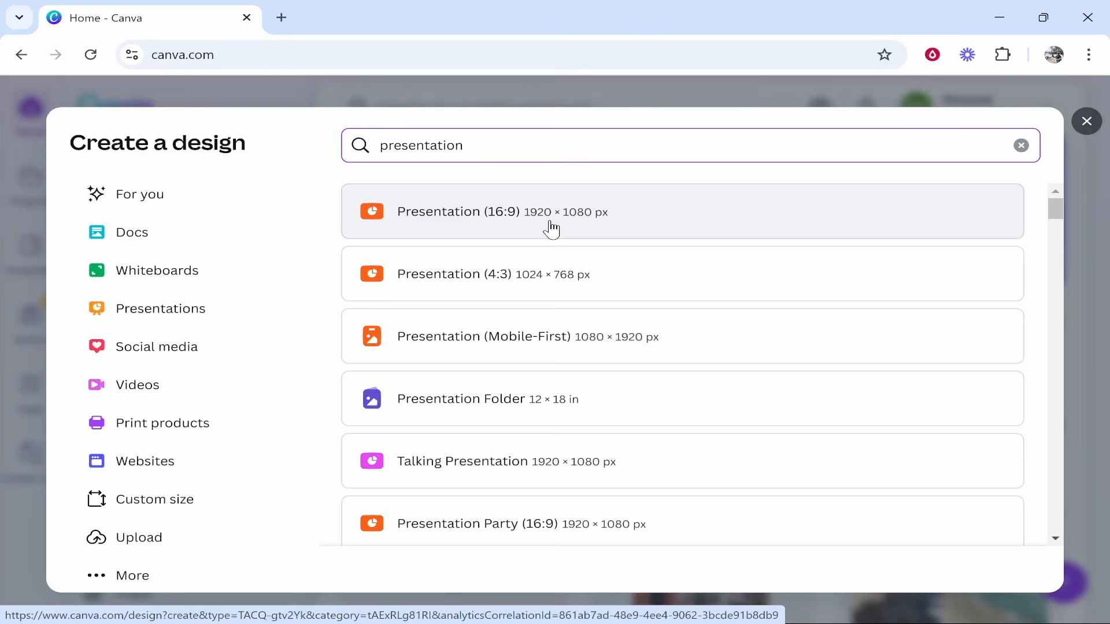
- Create a new blank Presentation (16:9) design at 1920 × 1080 px
scroll(572, 351, down, 2)
scroll(560, 366, up, 2)
click(496, 227)
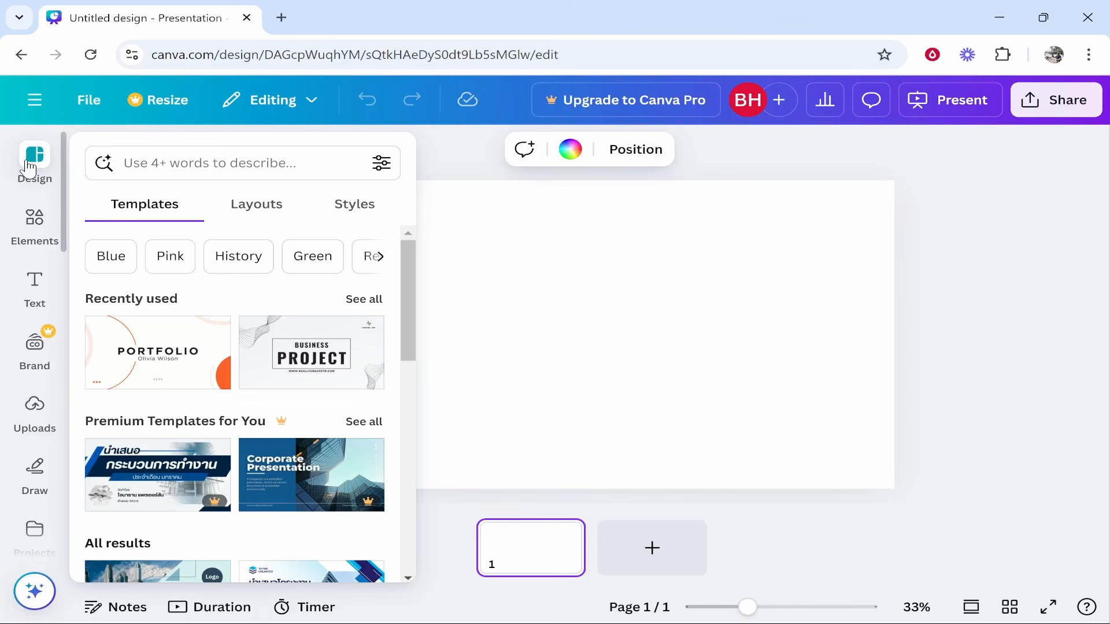
- Browse the available presentation templates and page layouts for a suitable starting design
scroll(222, 293, down, 8)
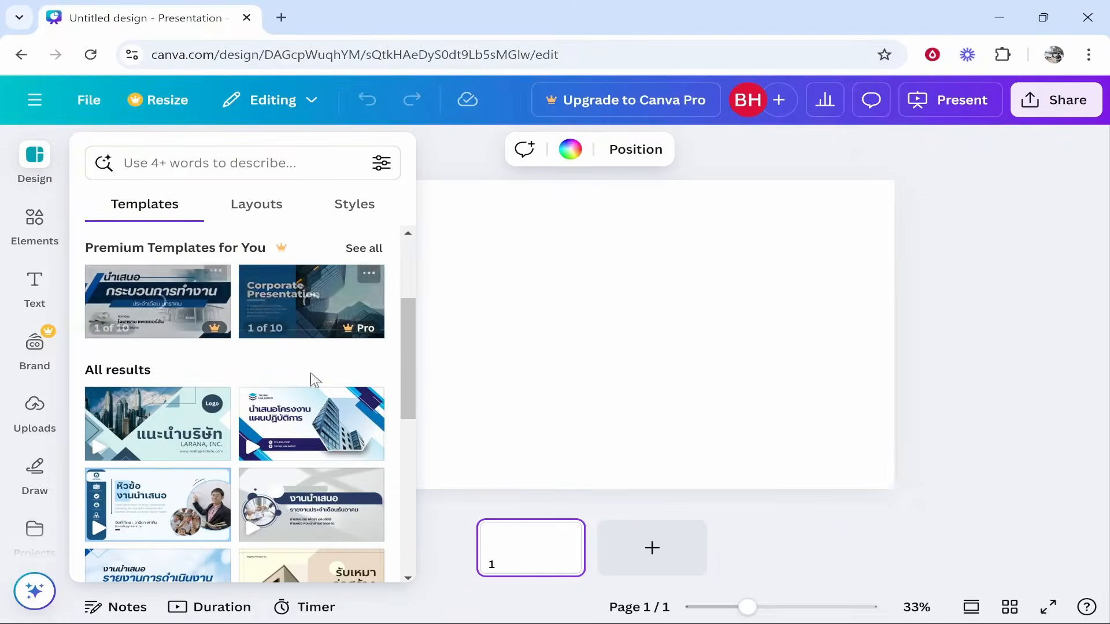
scroll(214, 429, down, 2)
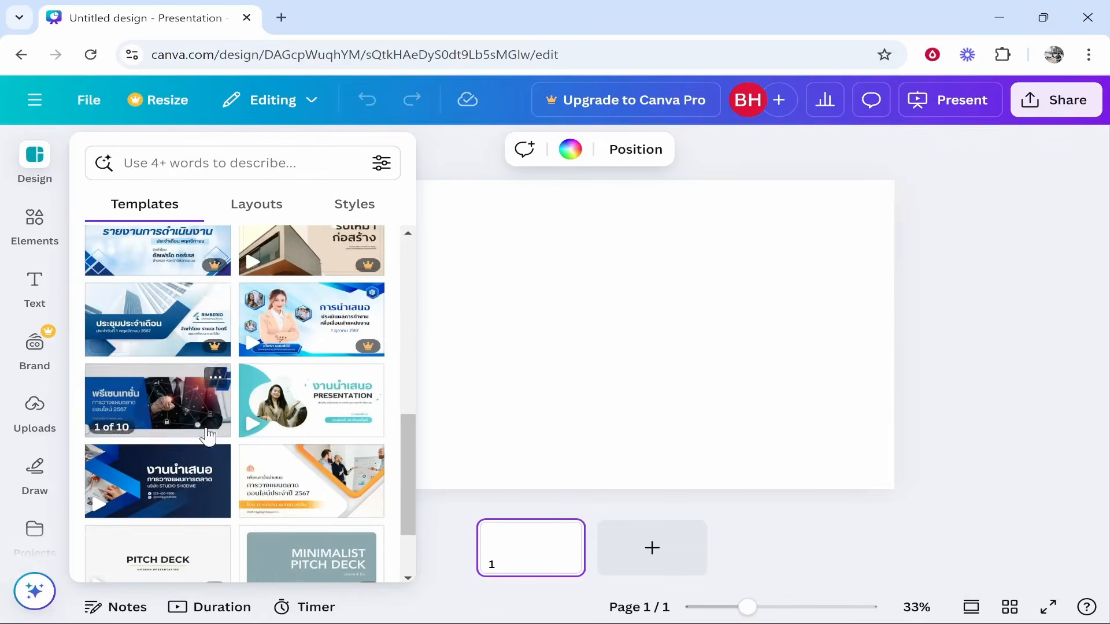
scroll(197, 427, down, 2)
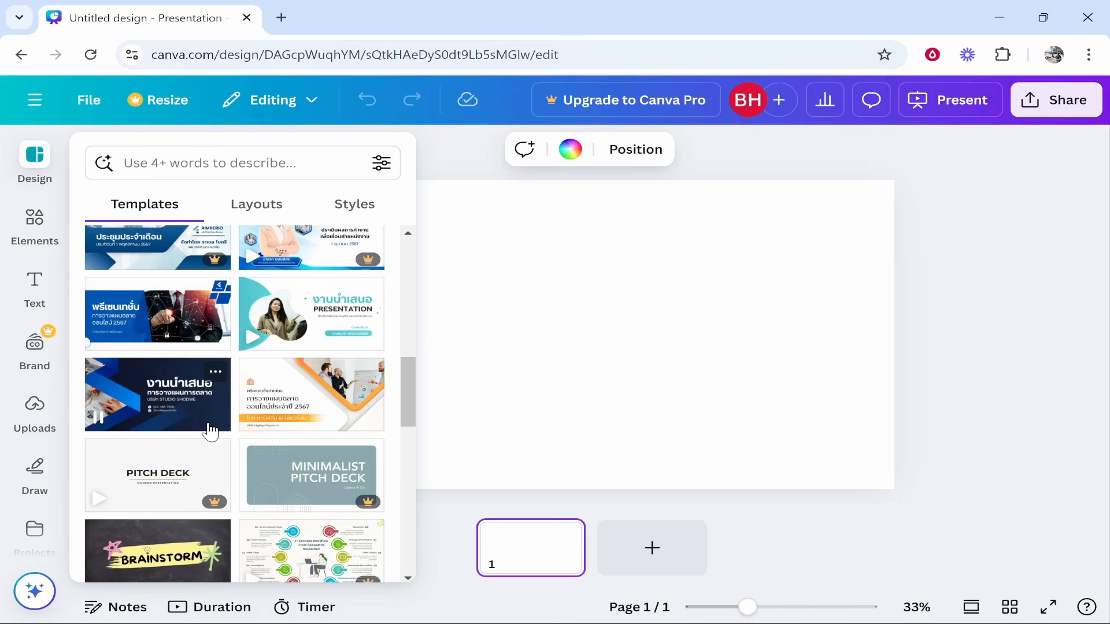
scroll(210, 431, down, 6)
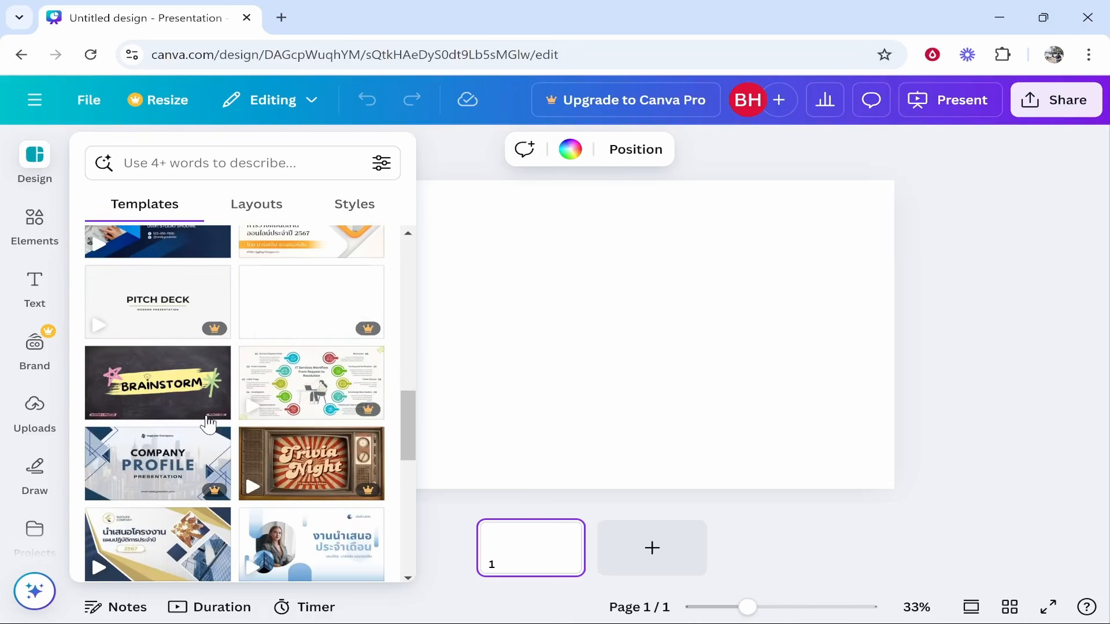
scroll(202, 429, down, 2)
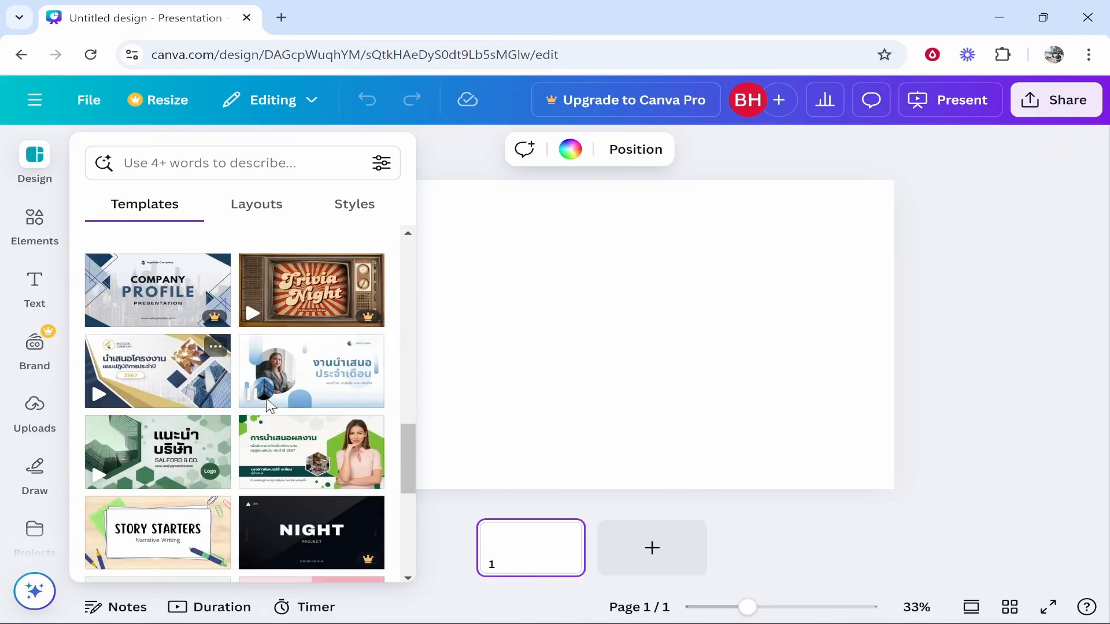
scroll(121, 446, down, 4)
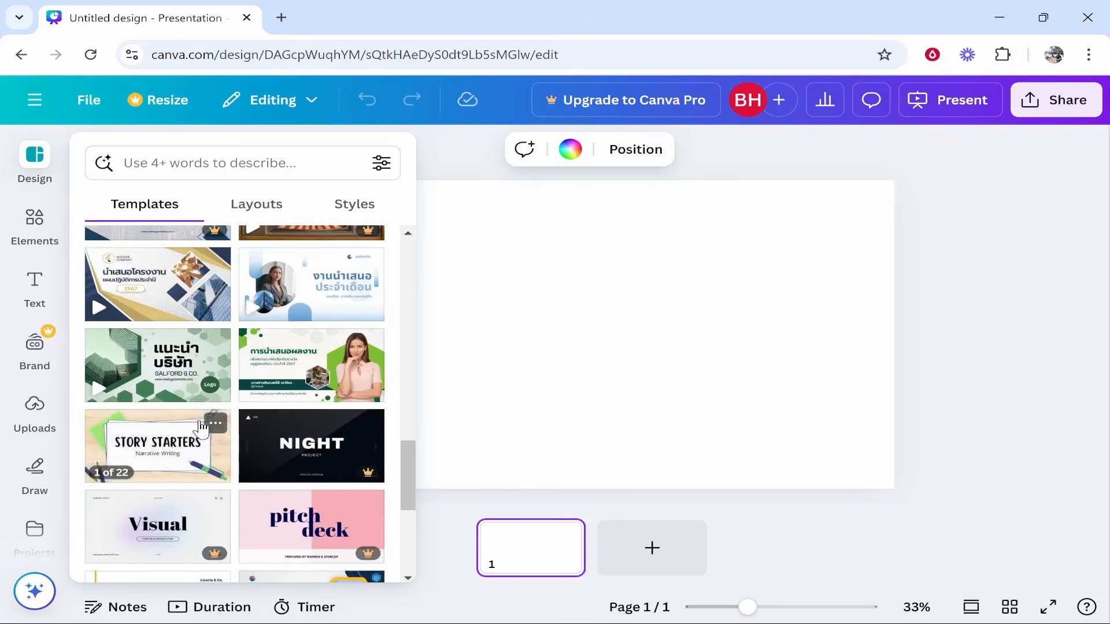
click(274, 215)
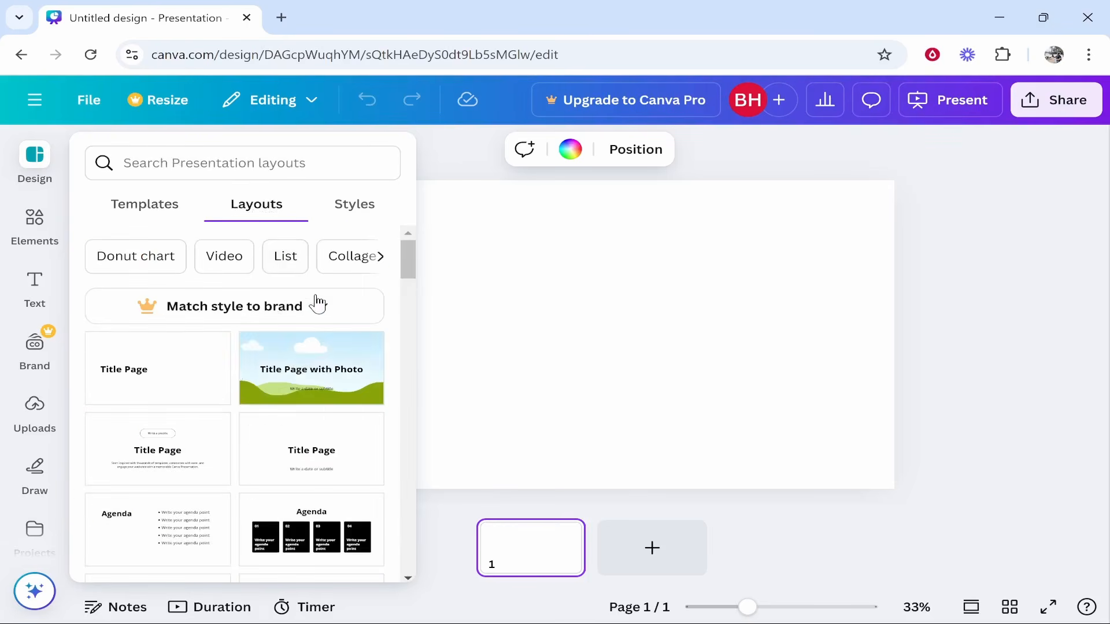
scroll(317, 300, down, 2)
scroll(282, 308, down, 2)
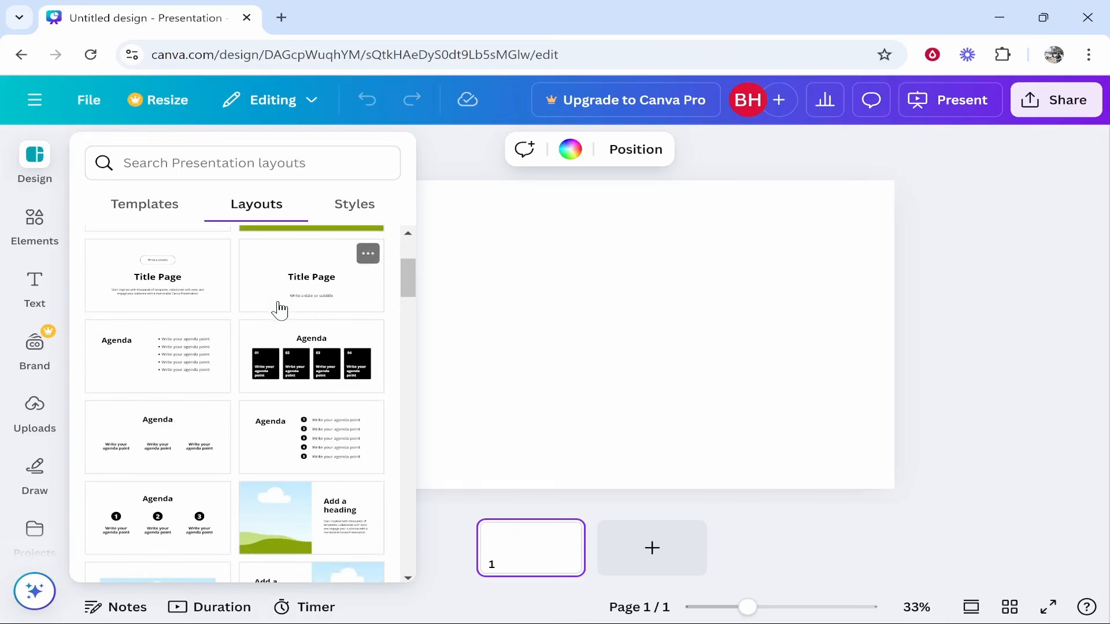
click(159, 207)
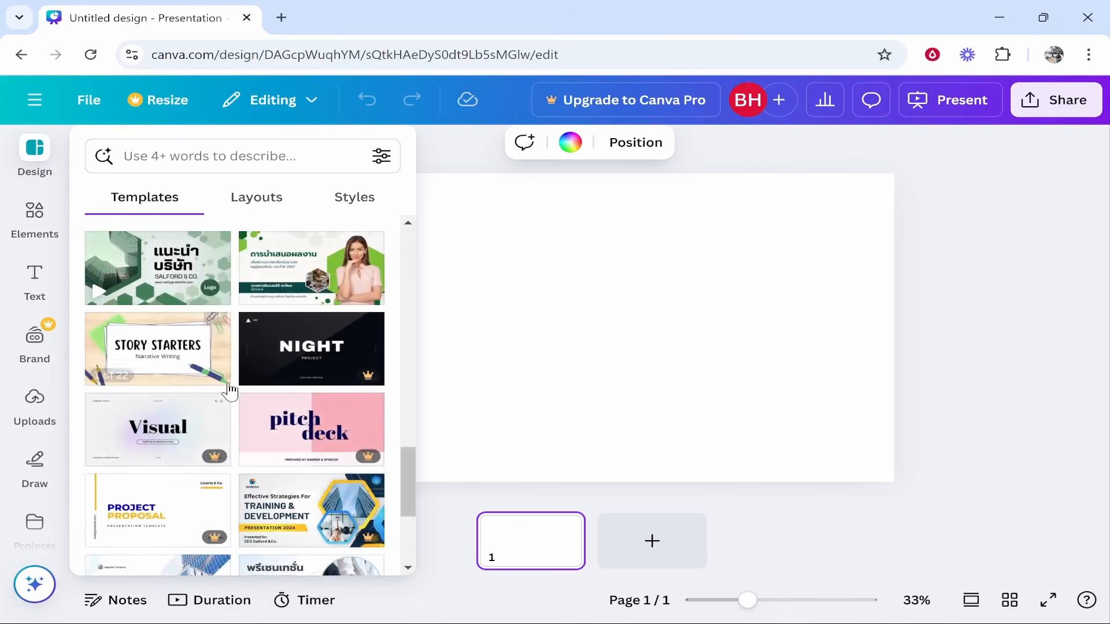
scroll(210, 366, down, 2)
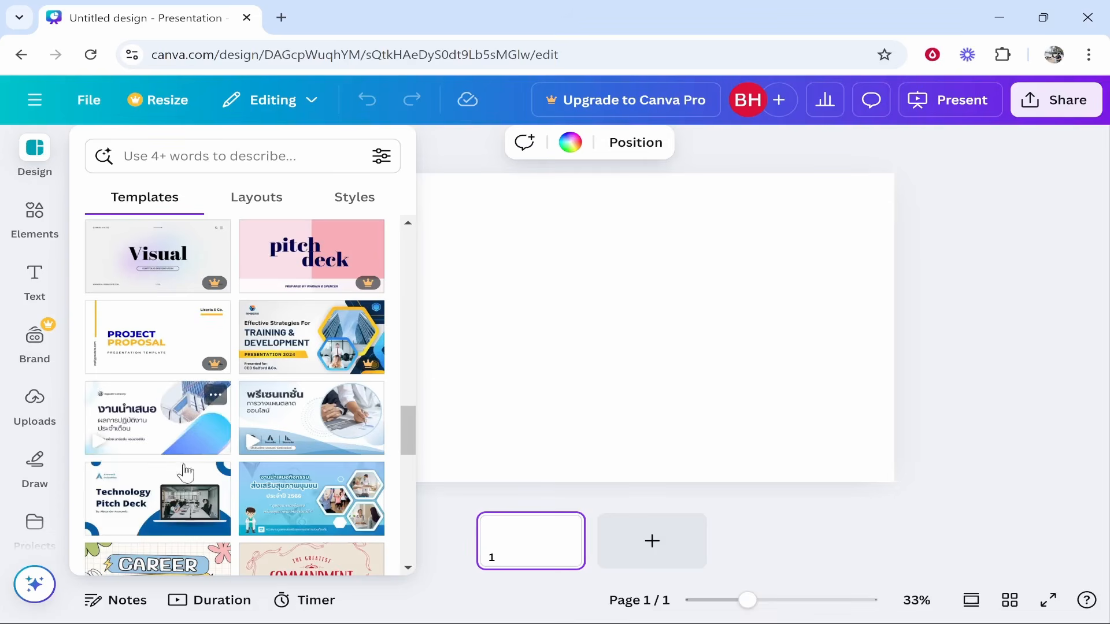
scroll(247, 428, down, 2)
scroll(237, 437, down, 5)
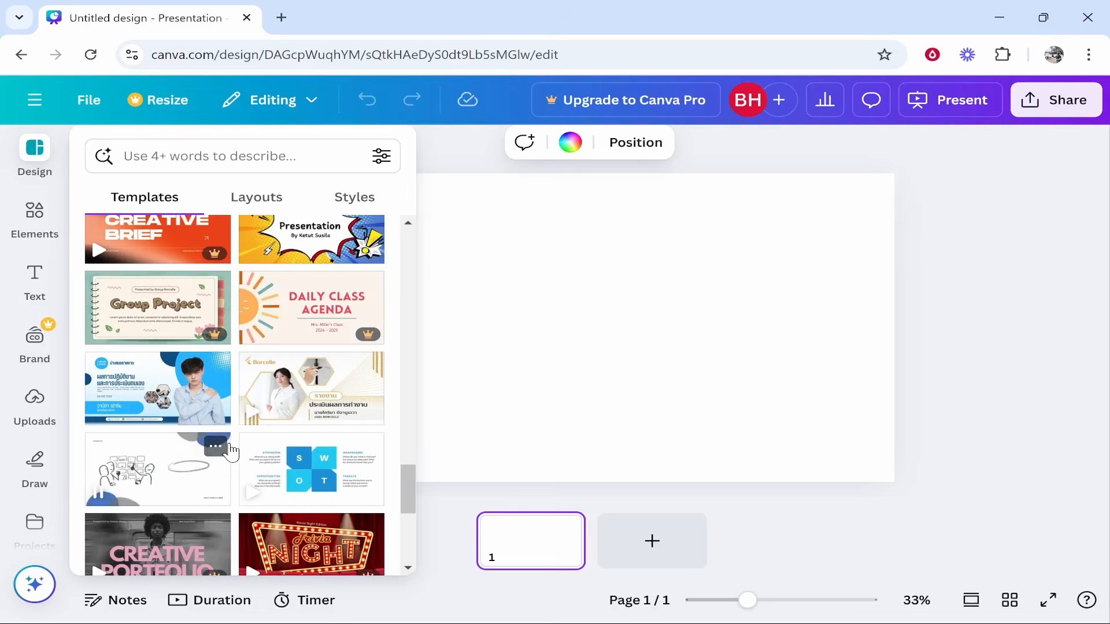
scroll(225, 448, down, 6)
scroll(230, 453, down, 3)
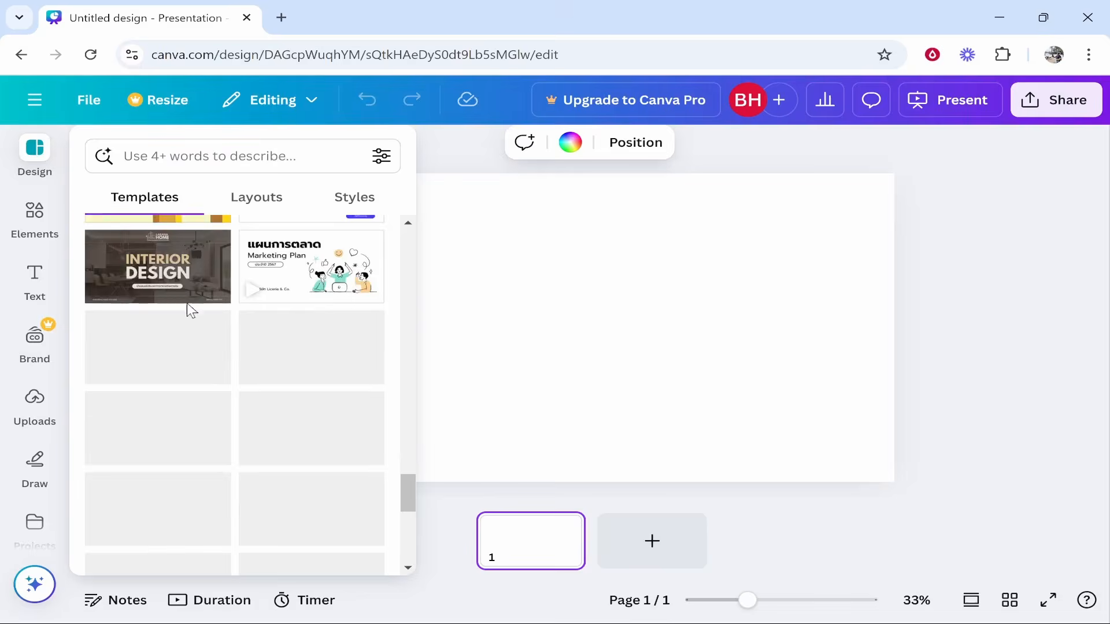
- Apply the "Add a Section Title" layout with the full-page landscape picture to page 1
click(254, 202)
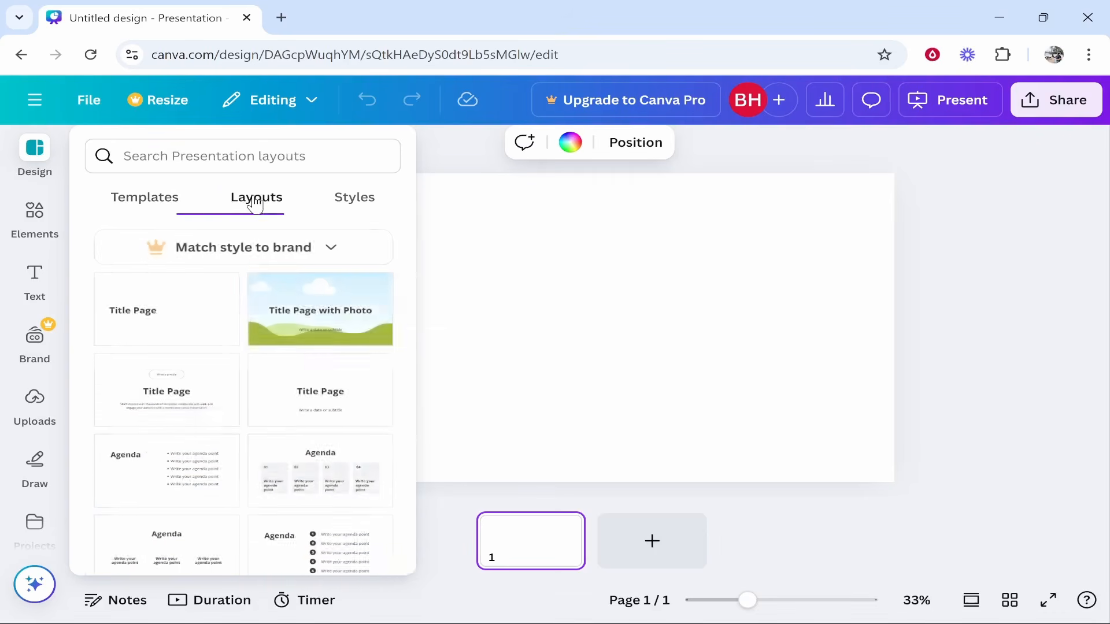
scroll(284, 336, down, 3)
scroll(284, 337, up, 3)
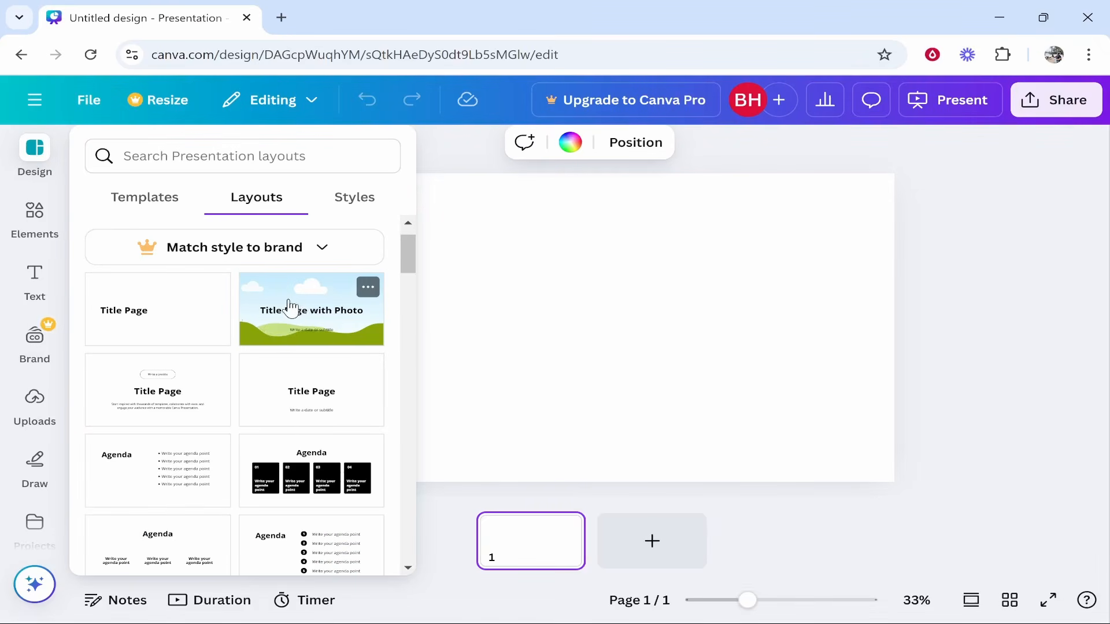
scroll(295, 320, down, 5)
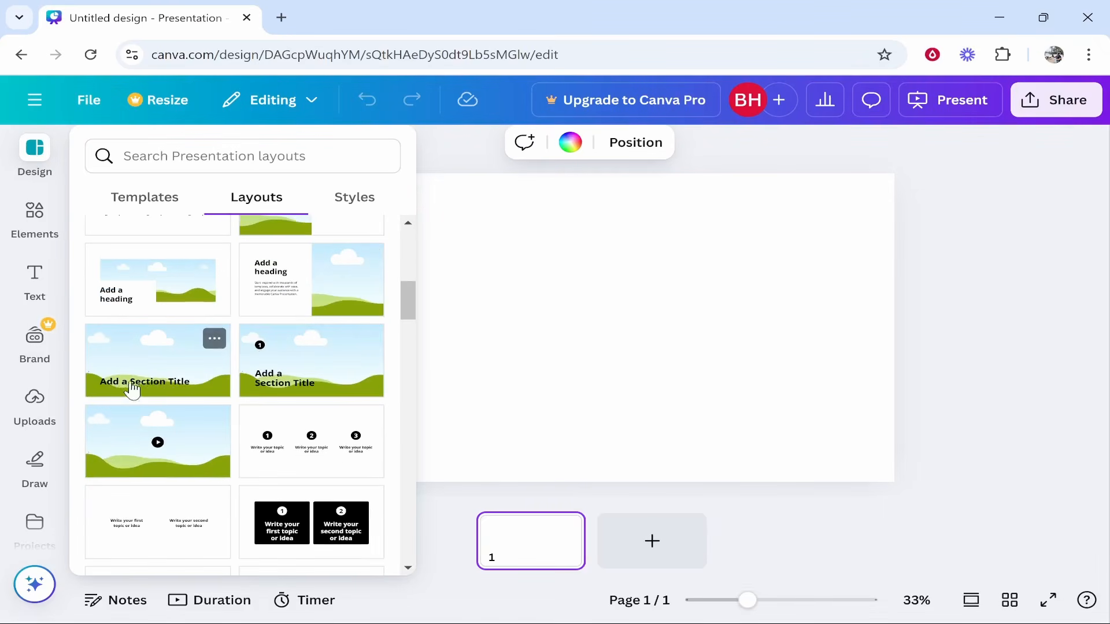
click(167, 354)
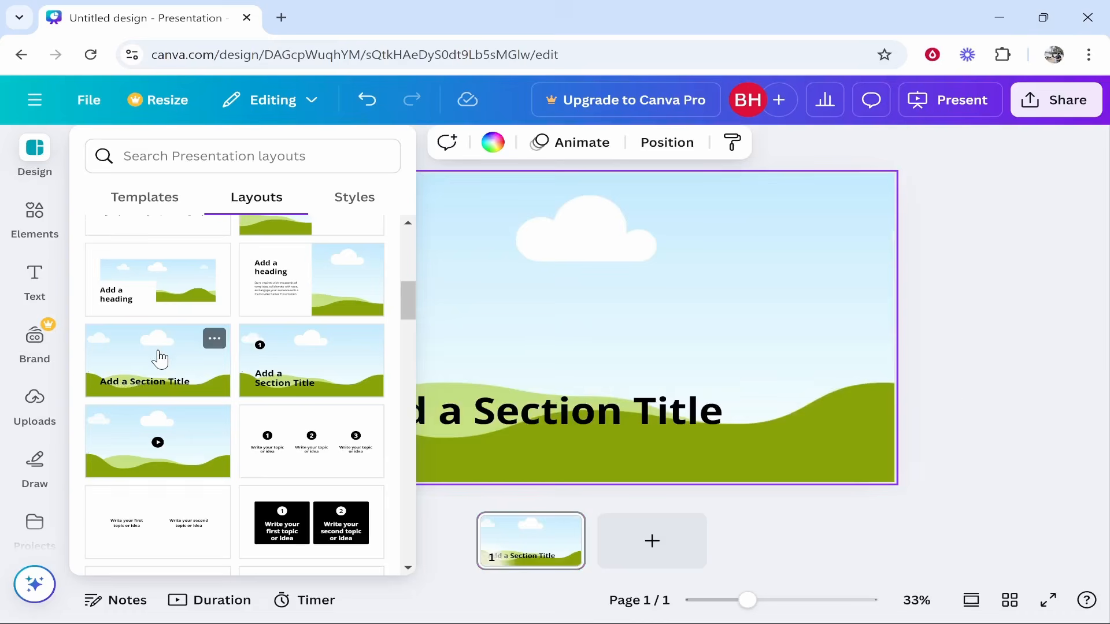
click(1057, 346)
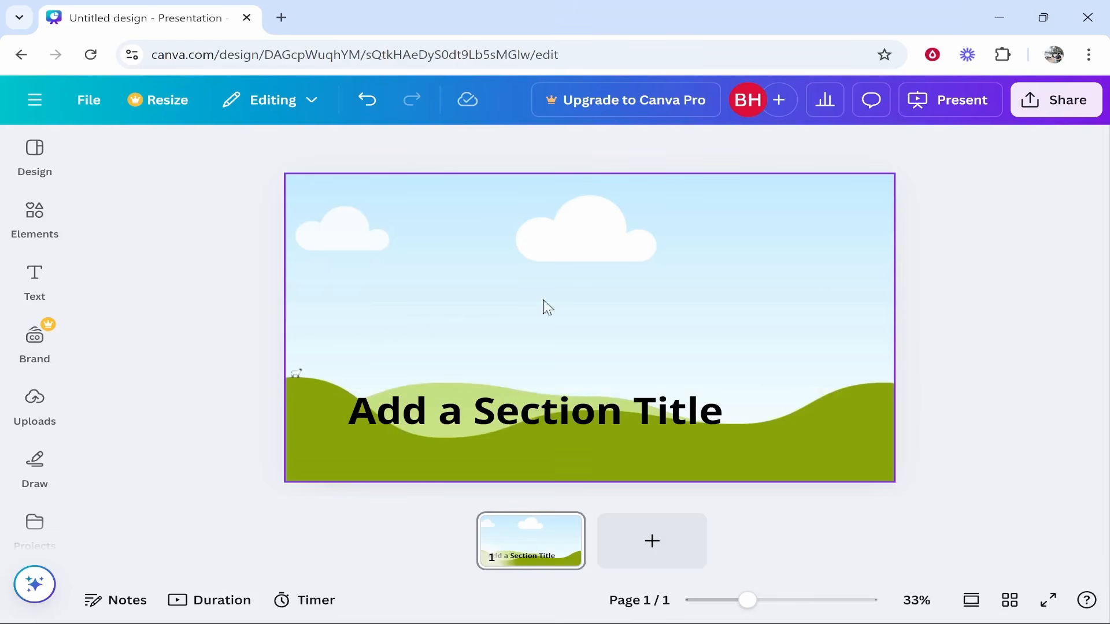
- Replace the landscape placeholder on page 1 with the uploaded beach photo showing the leaning palm tree
click(34, 408)
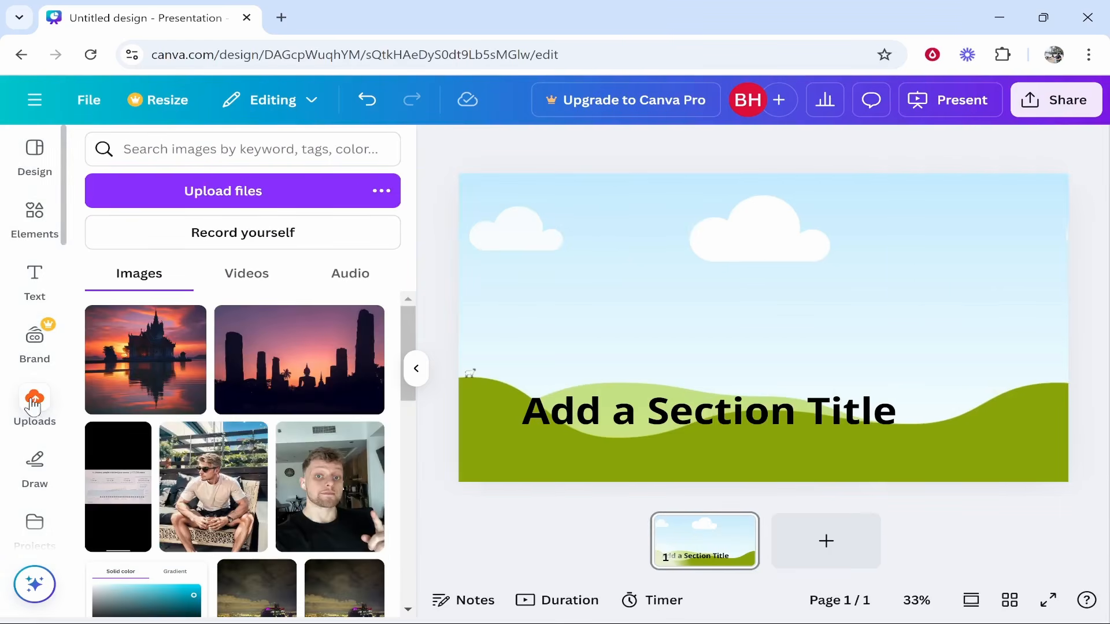
click(220, 191)
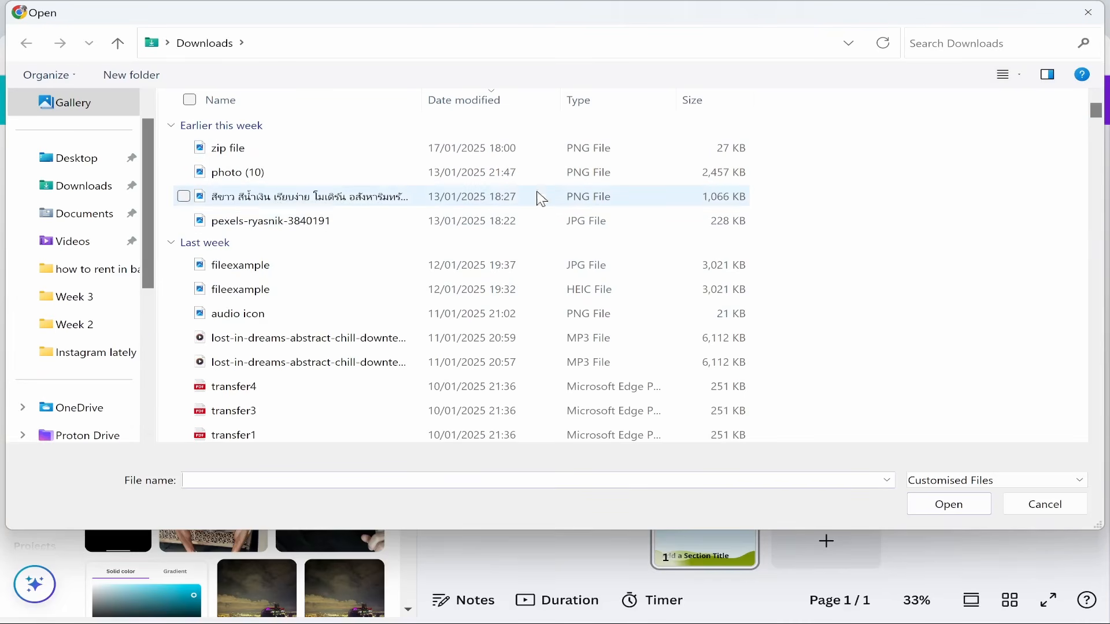
click(1090, 20)
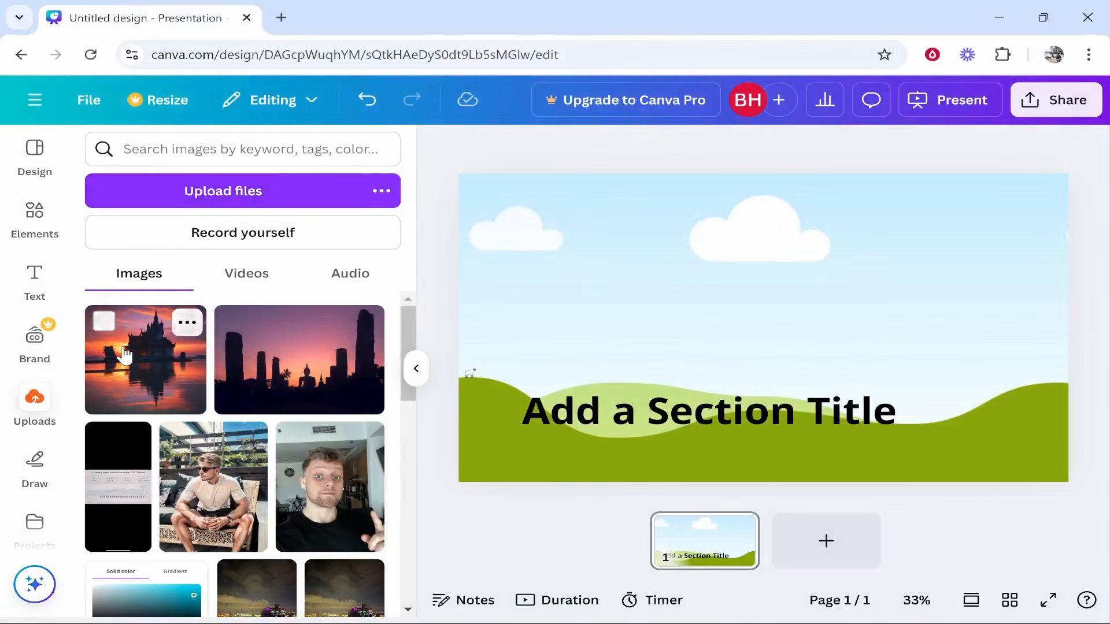
scroll(203, 361, down, 3)
scroll(257, 367, down, 5)
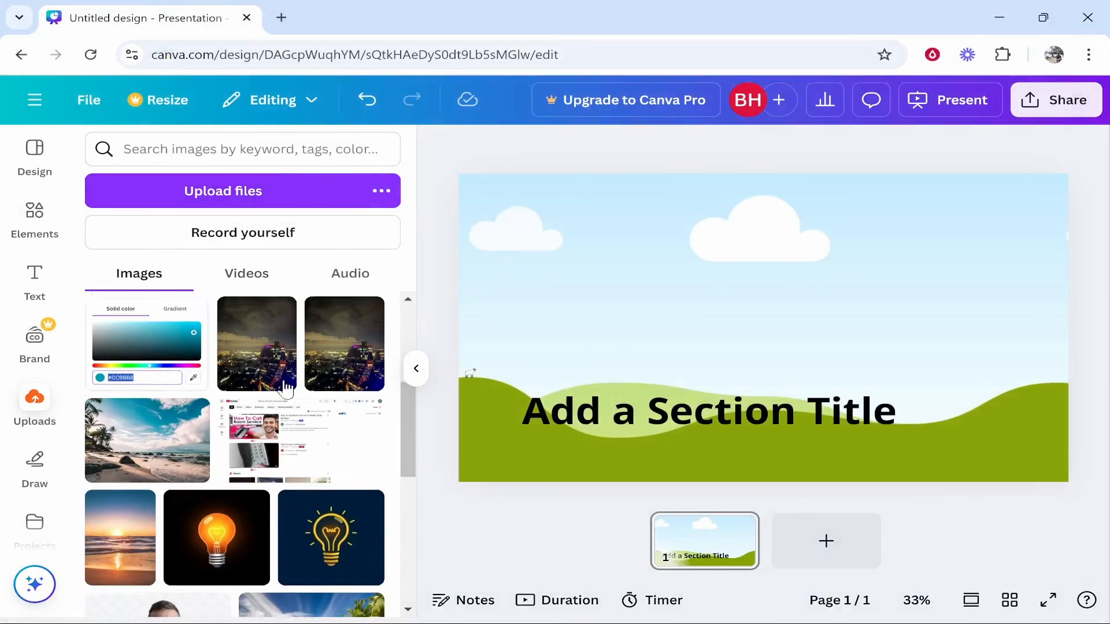
scroll(144, 462, up, 2)
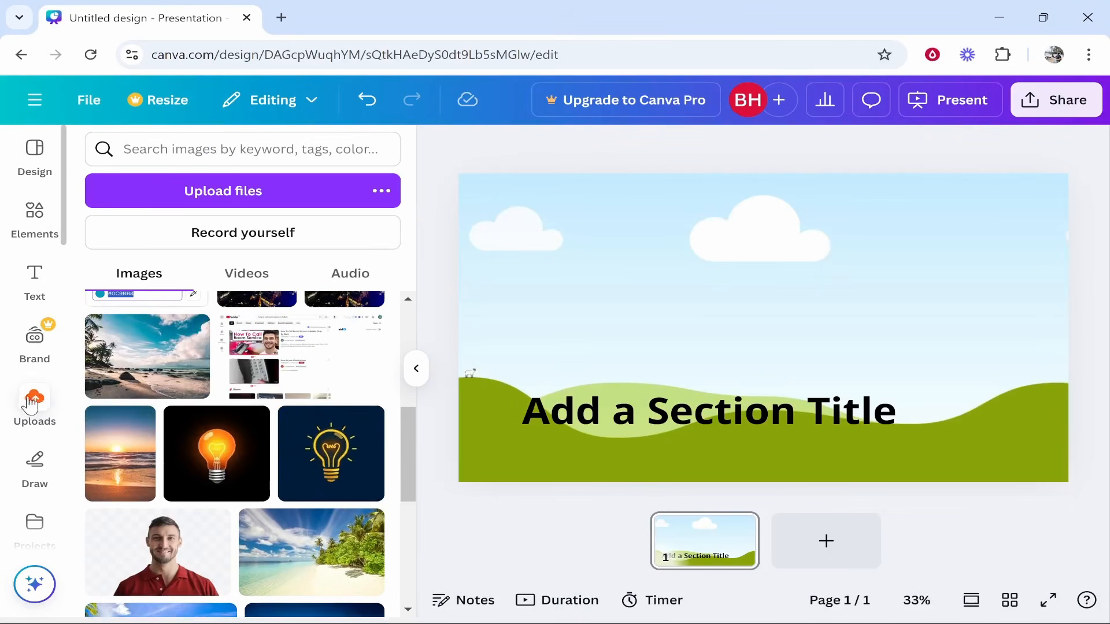
scroll(145, 307, up, 2)
scroll(209, 402, up, 2)
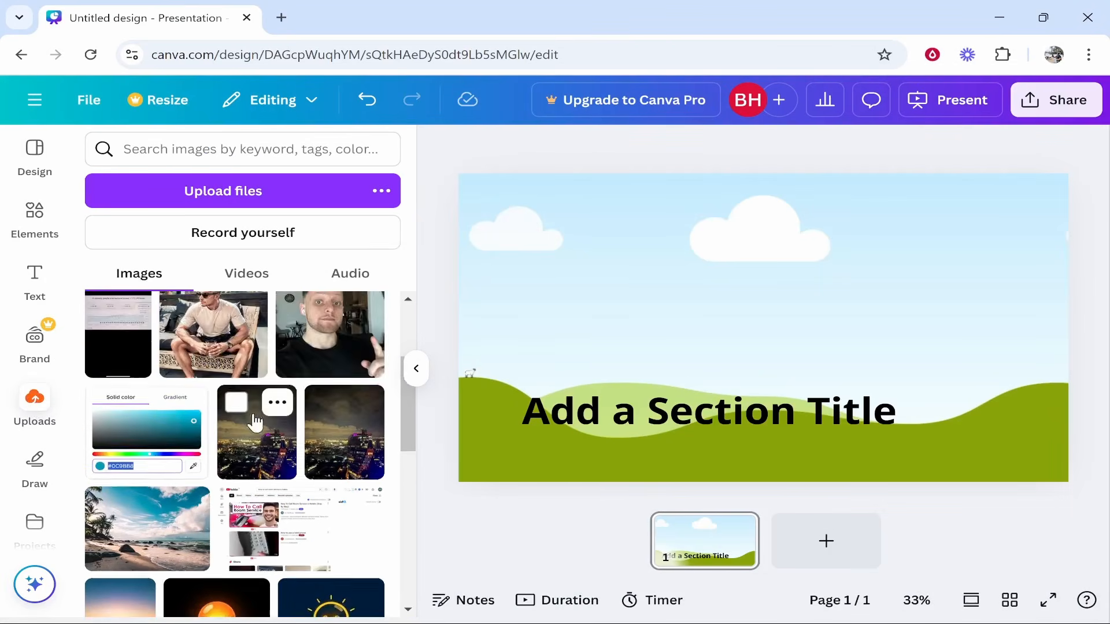
scroll(162, 555, down, 5)
scroll(285, 454, down, 5)
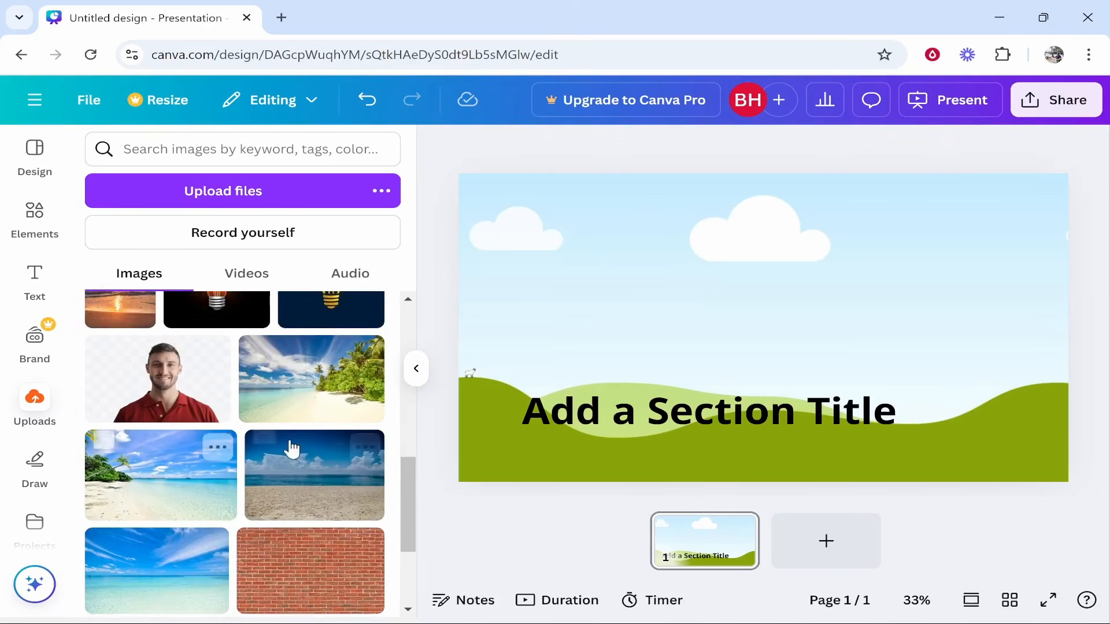
drag(188, 498, 824, 296)
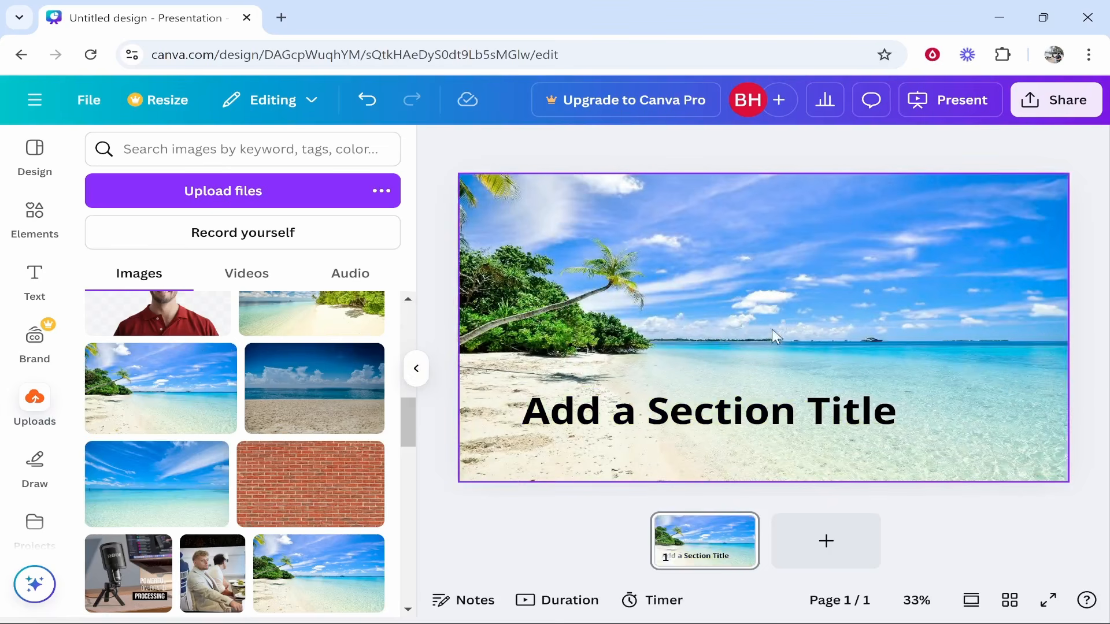
- Replace the section title text with "Presentation Title" and narrow its text box to fit the words
click(642, 421)
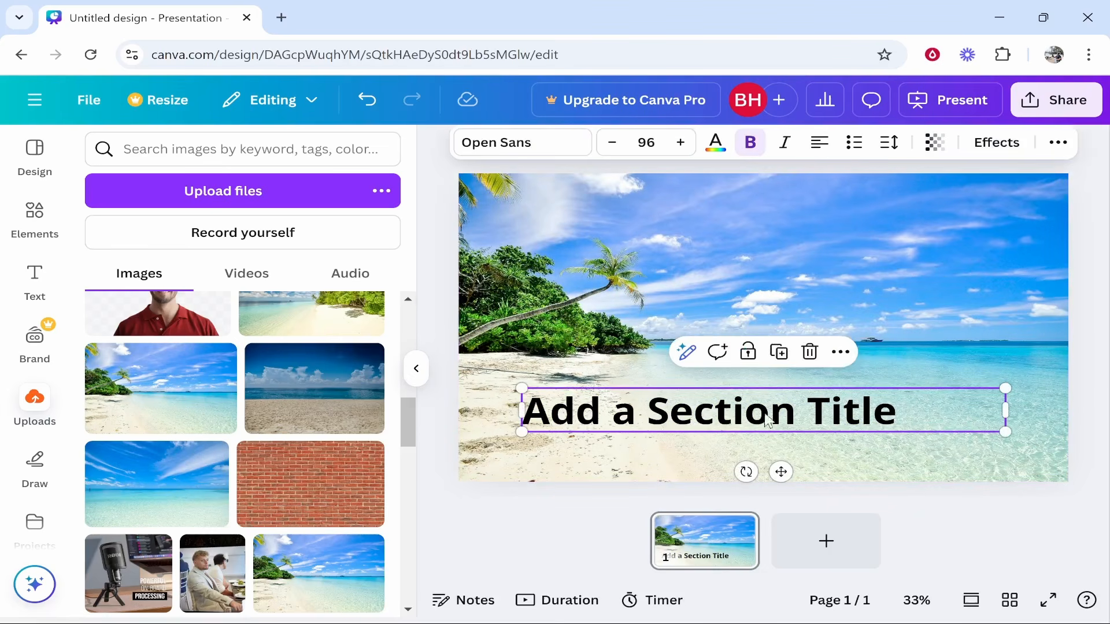
double_click(913, 415)
key(BackSpace)
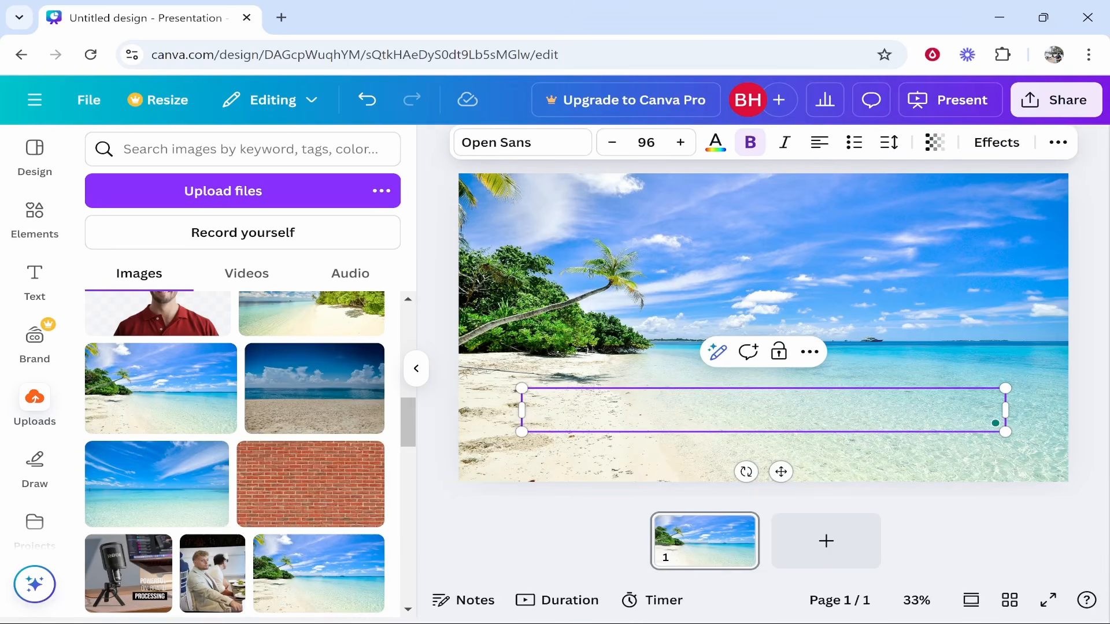
text(Presentation Title)
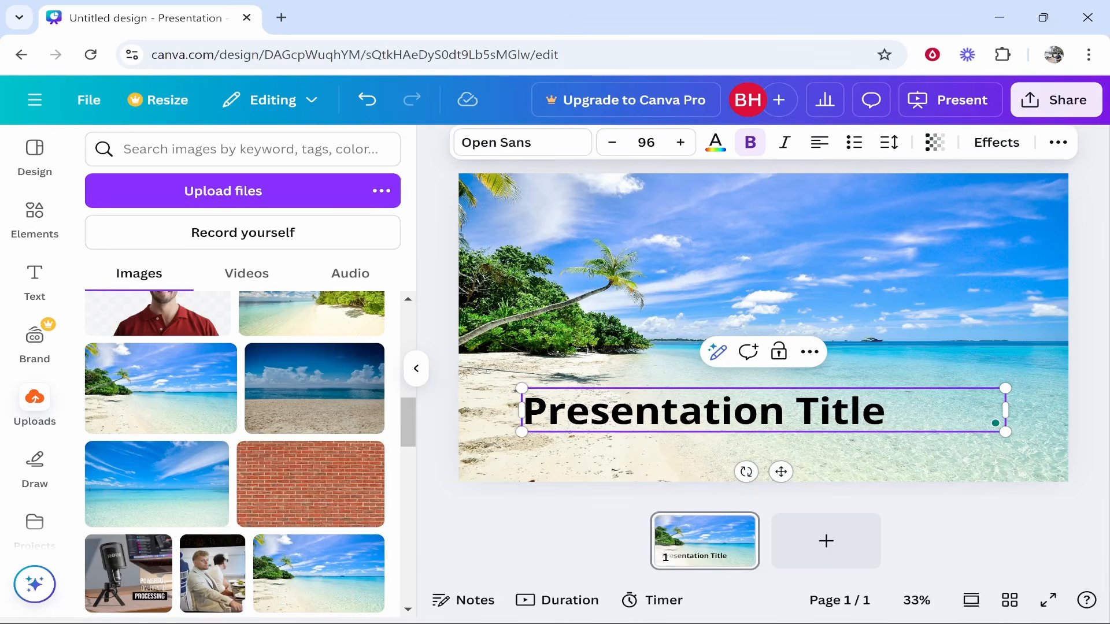
drag(1008, 409, 889, 409)
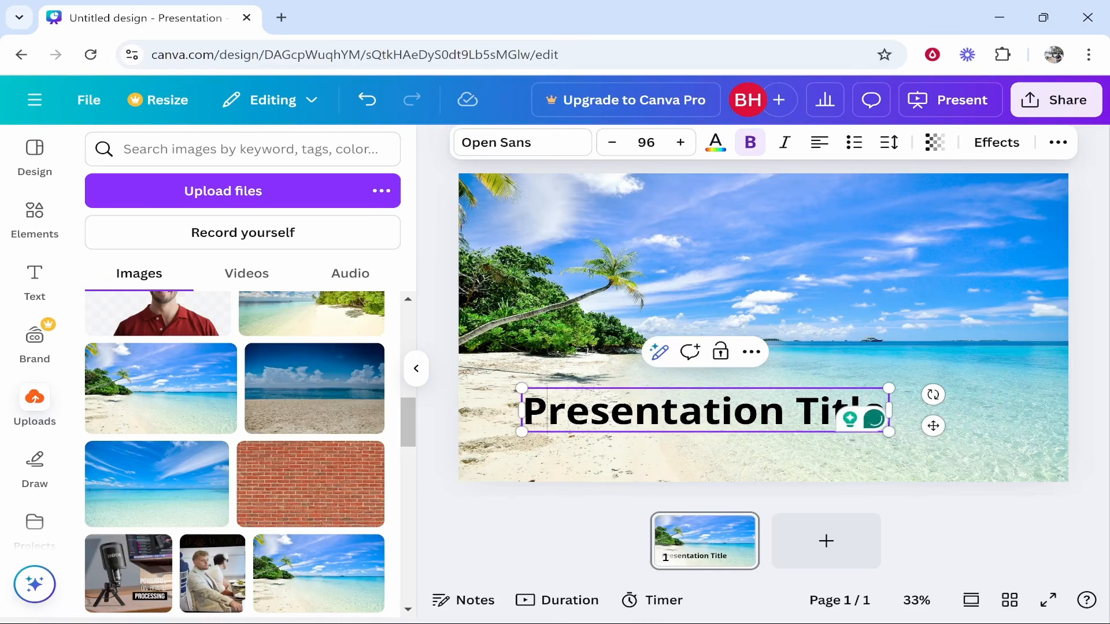
- Change the font of the whole "Presentation Title" text to Arimo
key(ctrl+a)
click(511, 139)
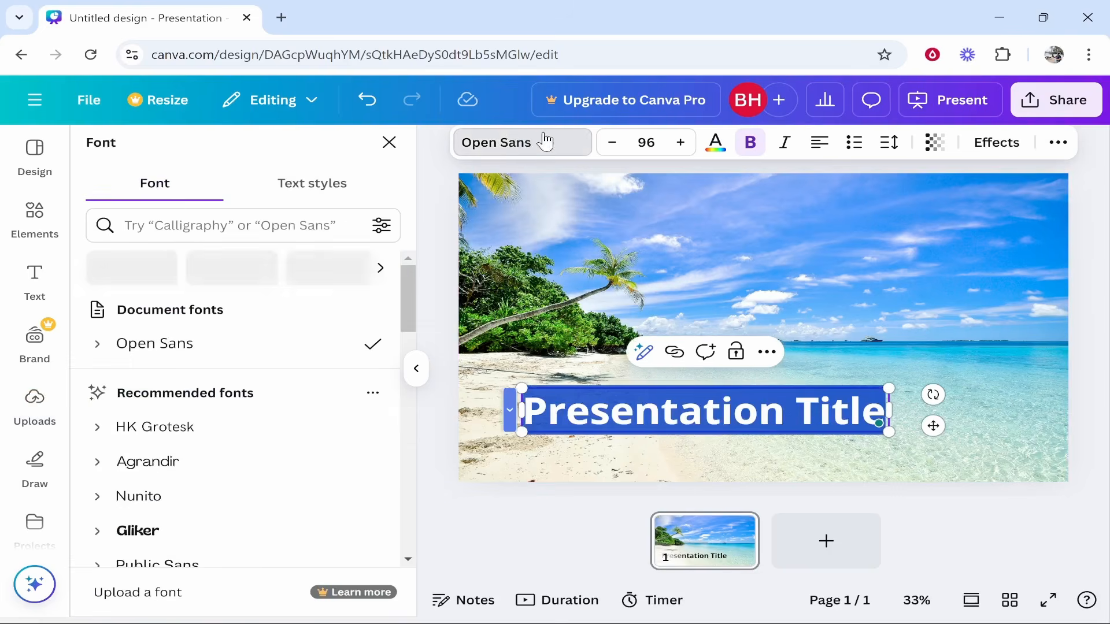
scroll(168, 453, down, 3)
scroll(142, 496, down, 3)
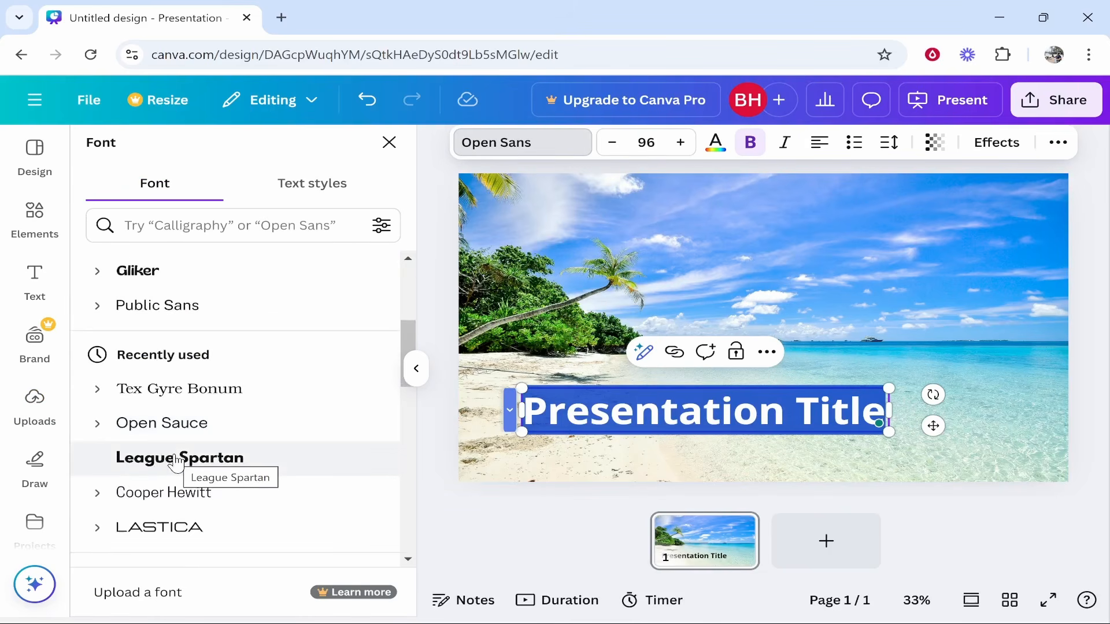
scroll(167, 480, down, 2)
scroll(174, 437, down, 3)
scroll(171, 442, up, 1)
scroll(165, 448, down, 1)
click(150, 503)
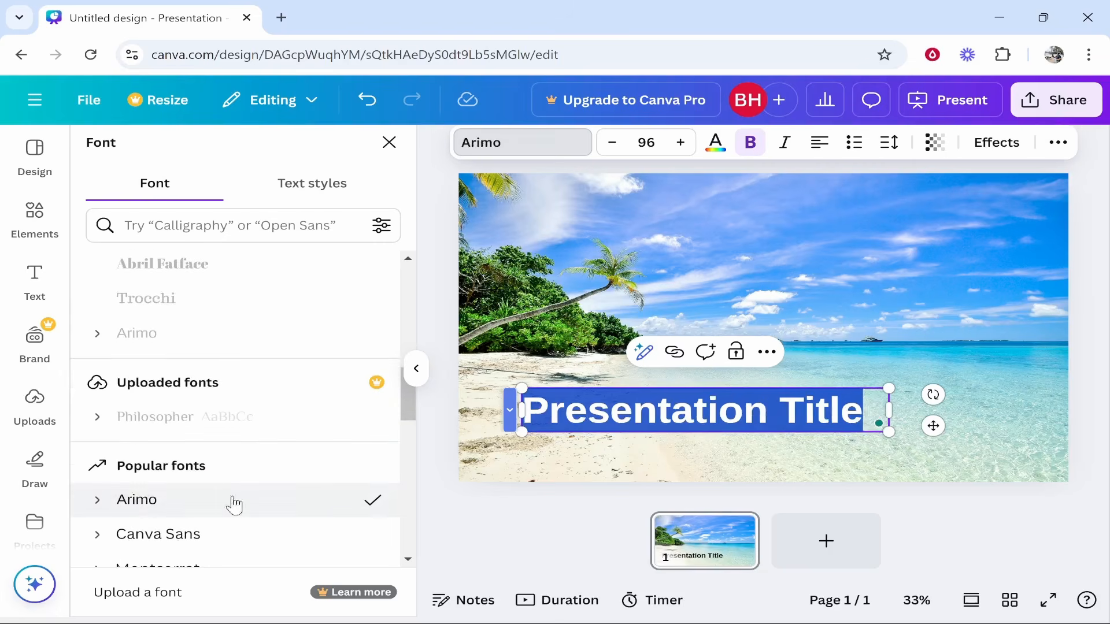
- Change the color of the whole "Presentation Title" text on page 1 to white
click(765, 448)
click(856, 415)
drag(867, 414, 549, 377)
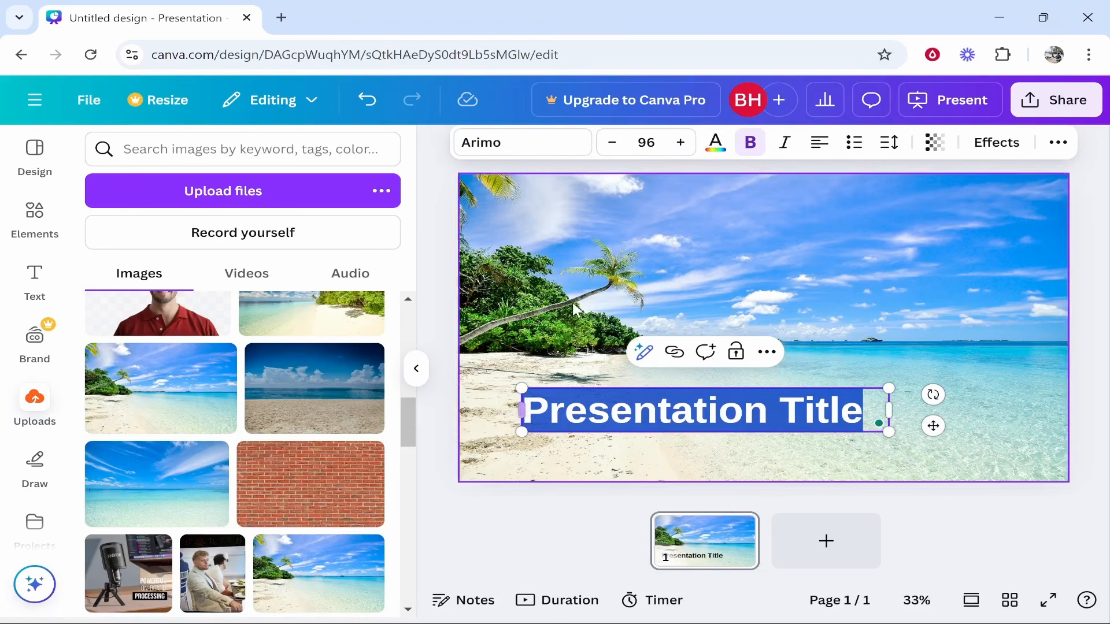
click(716, 142)
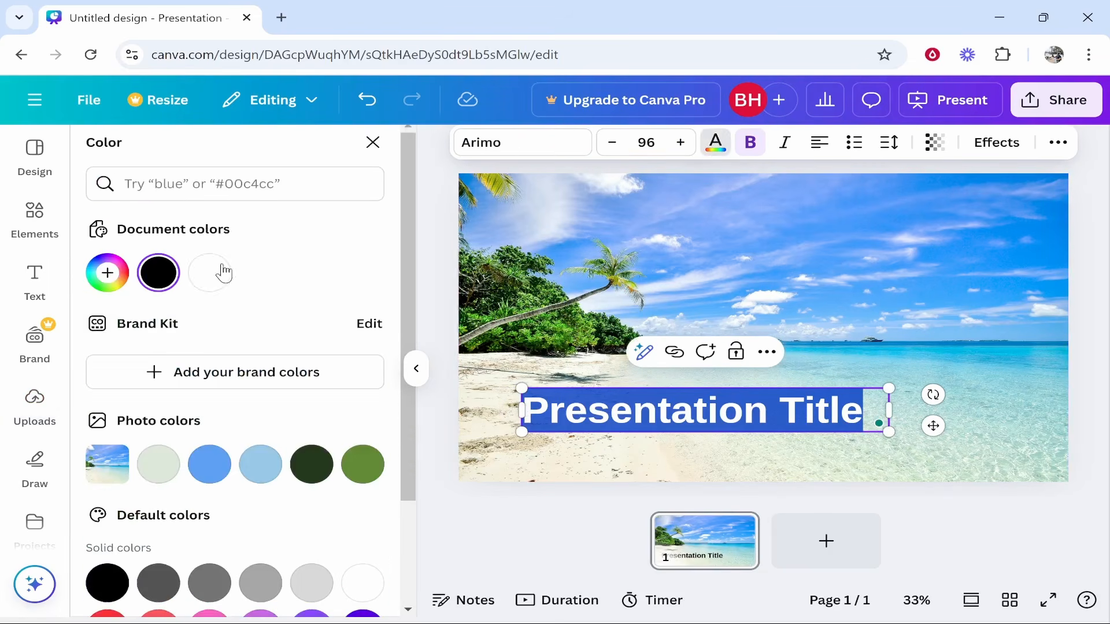
click(747, 450)
- Apply the Background text effect to the "Presentation Title" text box on page 1
click(727, 415)
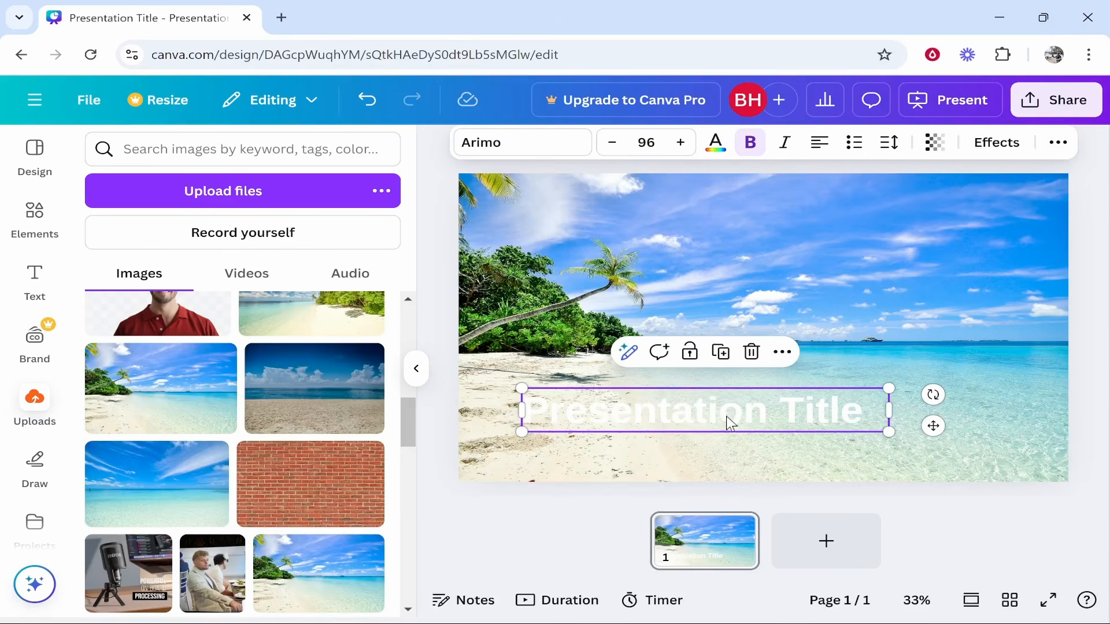
click(990, 150)
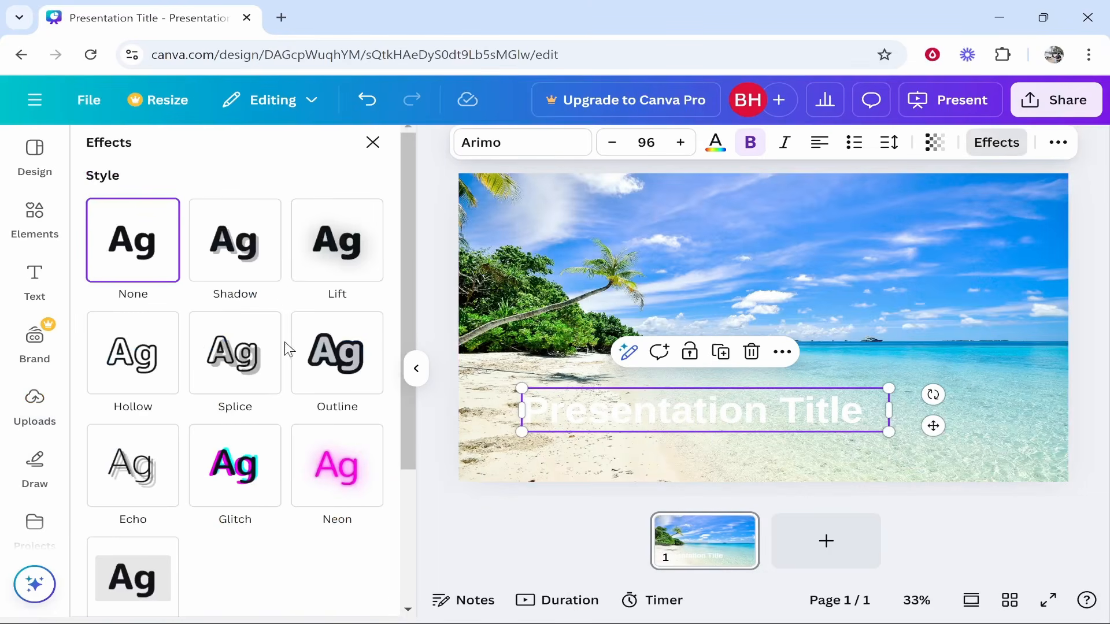
scroll(313, 390, down, 2)
click(133, 493)
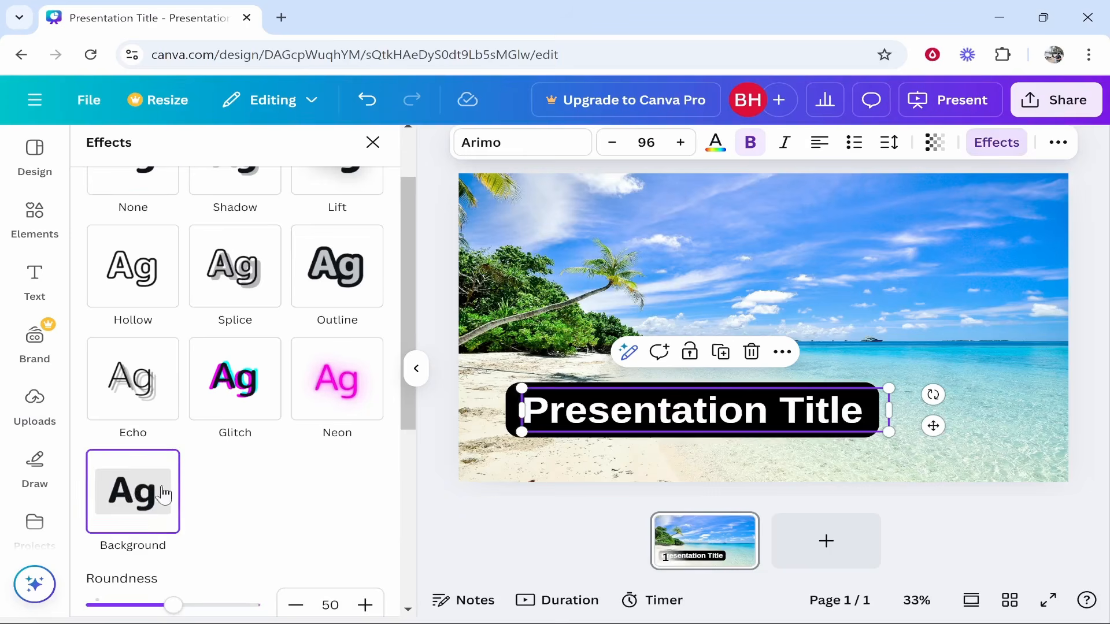
- Adjust the roundness of the title's black background and reduce its spread so it fits more tightly around the words
scroll(191, 486, down, 3)
scroll(128, 422, down, 2)
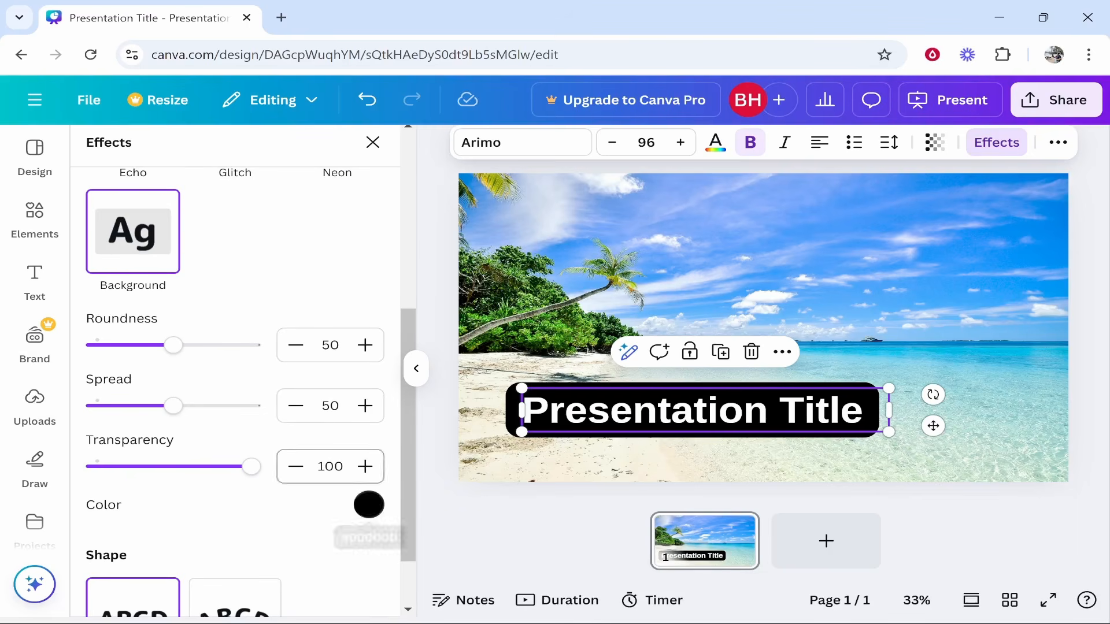
mouse_move(173, 345)
mouse_down()
mouse_move(137, 345)
mouse_move(179, 346)
mouse_up()
drag(173, 406, 130, 407)
click(754, 383)
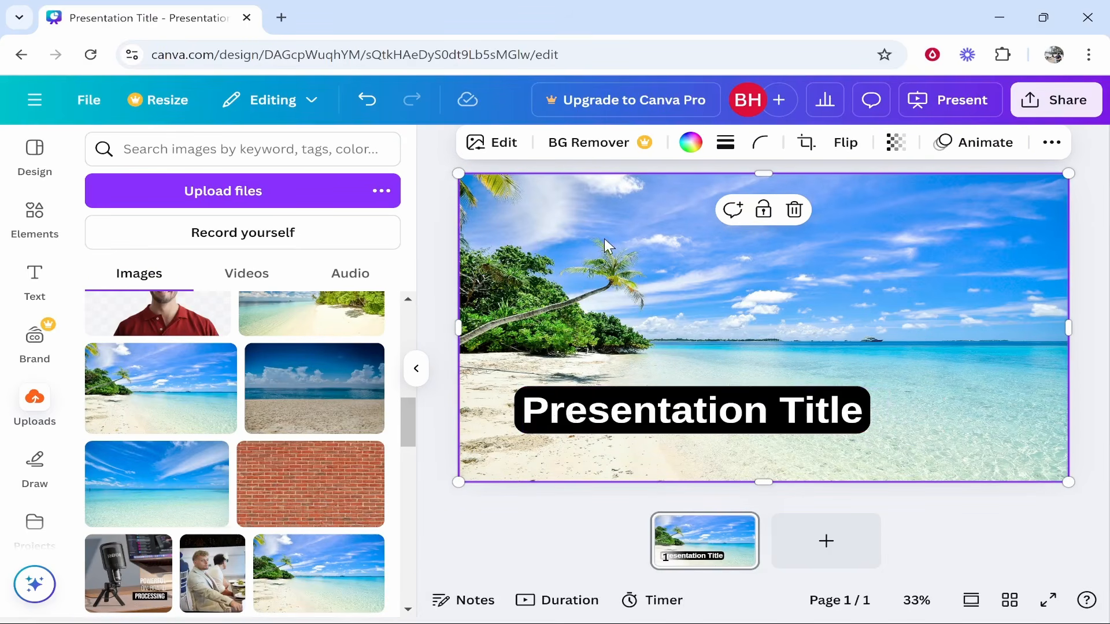
- Add page 2 and apply the "Add a heading" layout with text on the left and a landscape picture on the right
click(826, 541)
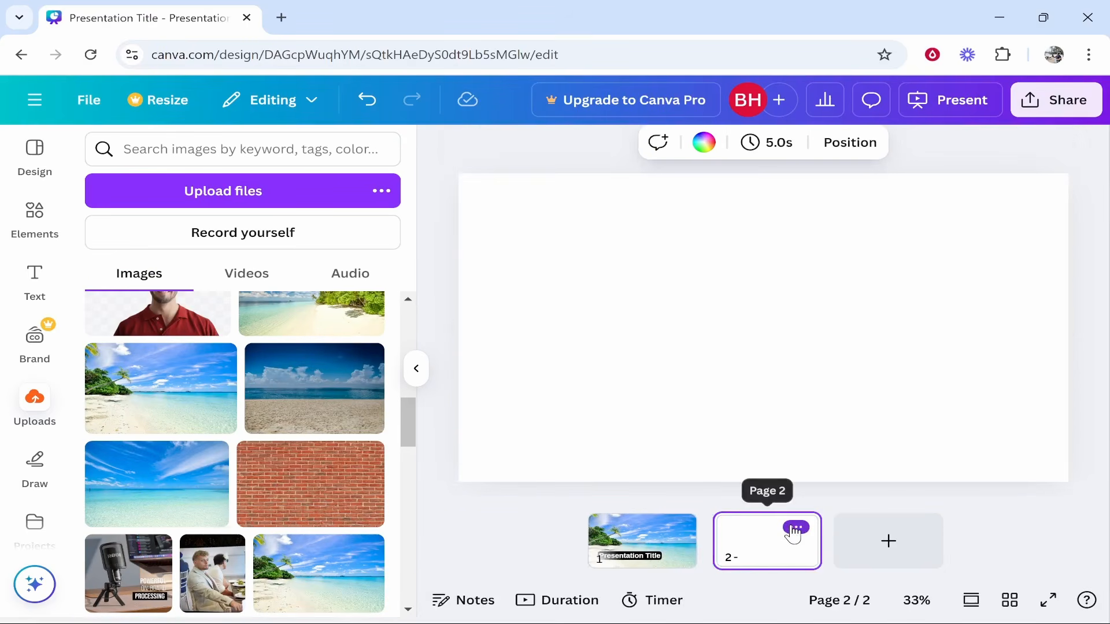
click(22, 157)
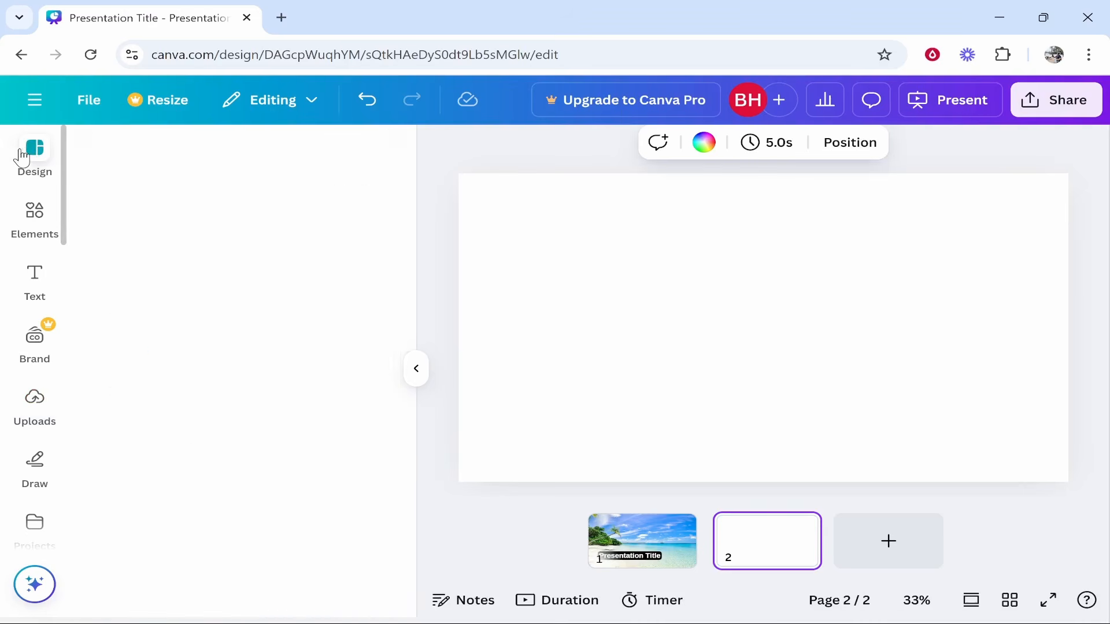
scroll(305, 416, down, 6)
scroll(296, 485, down, 2)
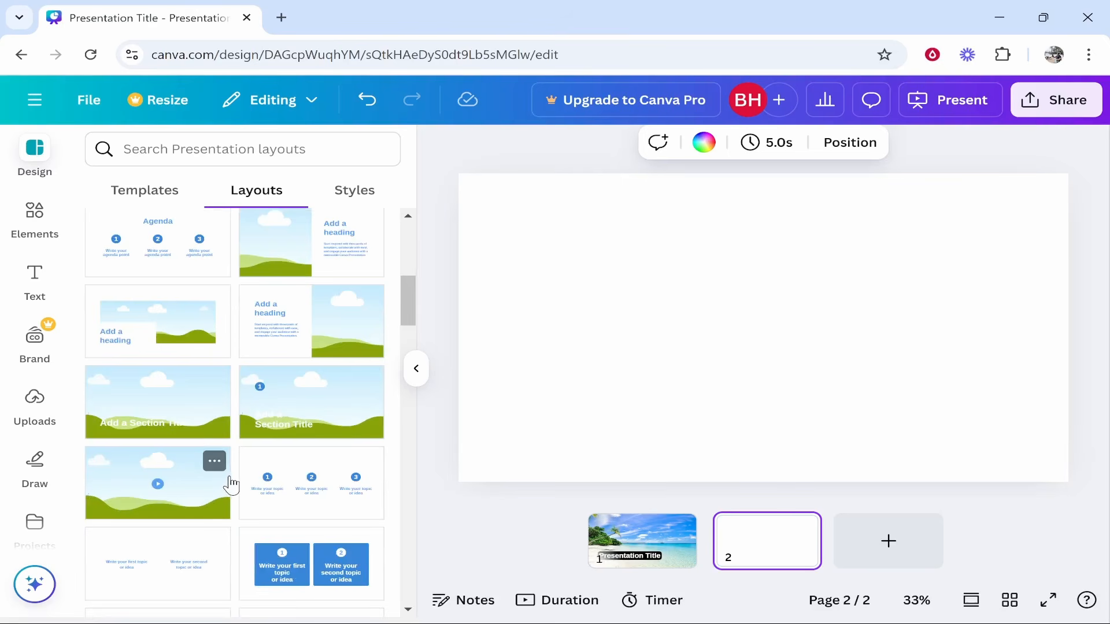
drag(321, 324, 639, 285)
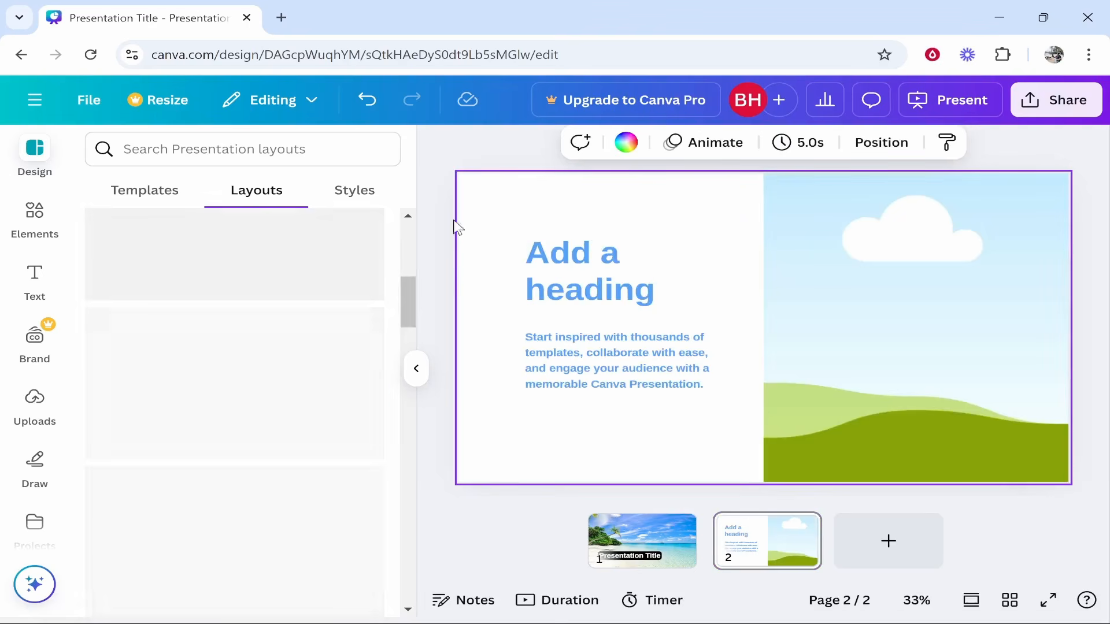
- Replace the landscape placeholder on page 2 with the uploaded picture of the penguin on a roller coaster
click(961, 250)
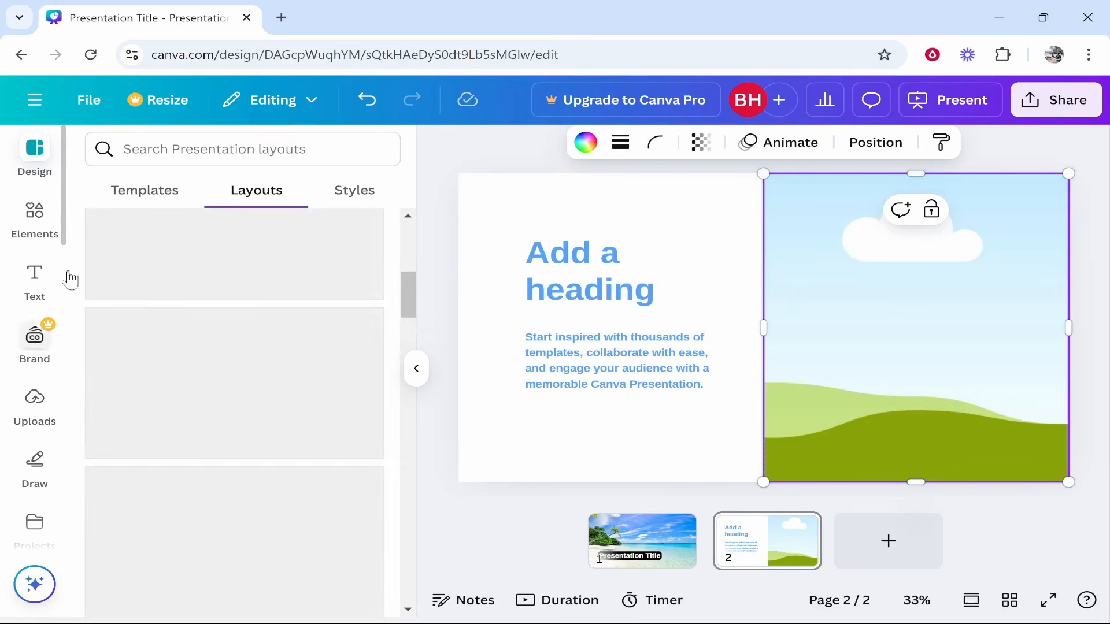
click(36, 404)
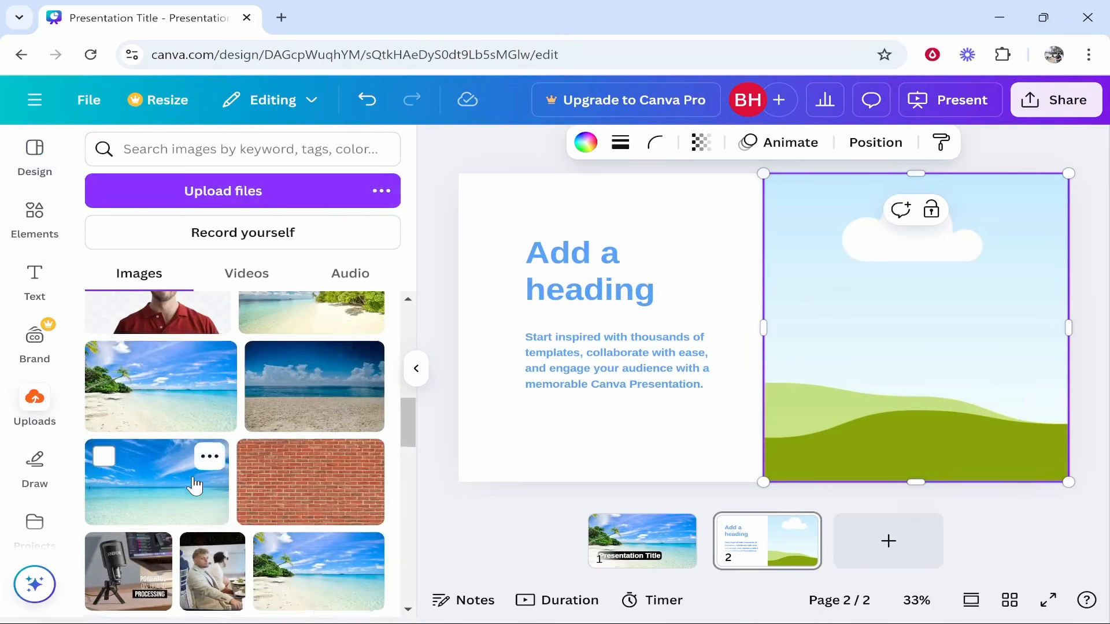
scroll(231, 480, down, 5)
scroll(244, 479, down, 2)
click(324, 446)
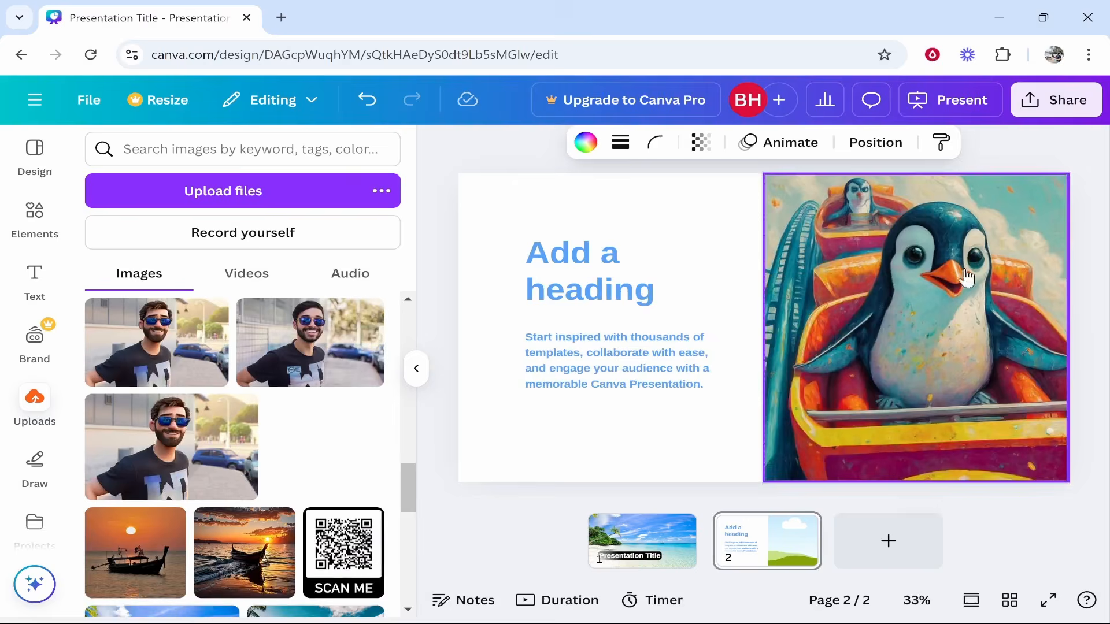
click(636, 270)
double_click(636, 269)
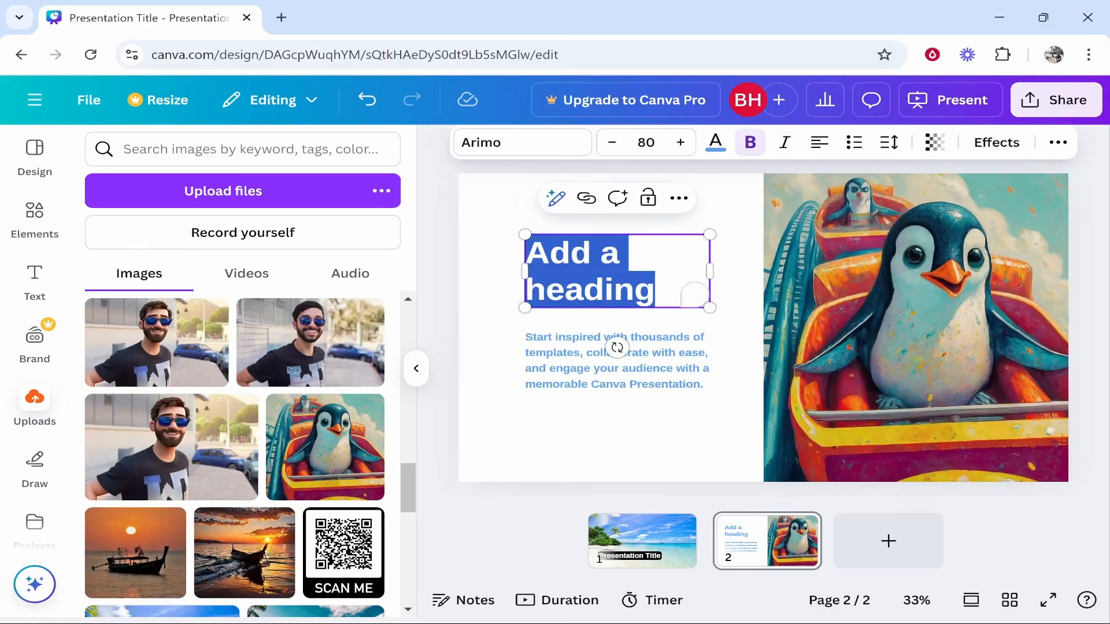
click(809, 232)
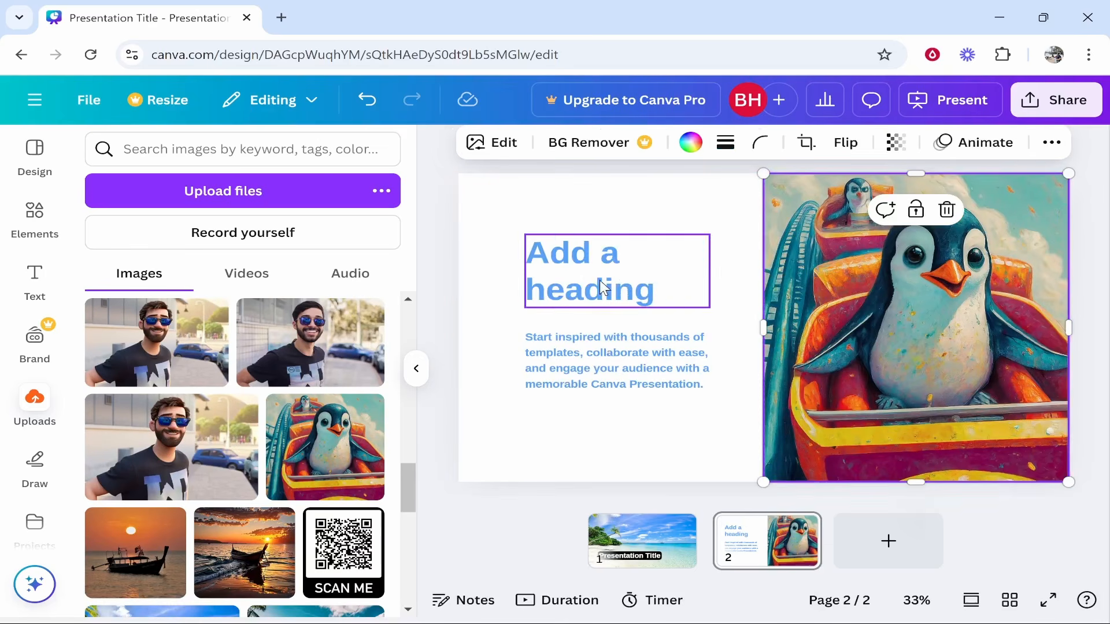
- Move the body paragraph on page 2 slightly down and to the left
click(574, 375)
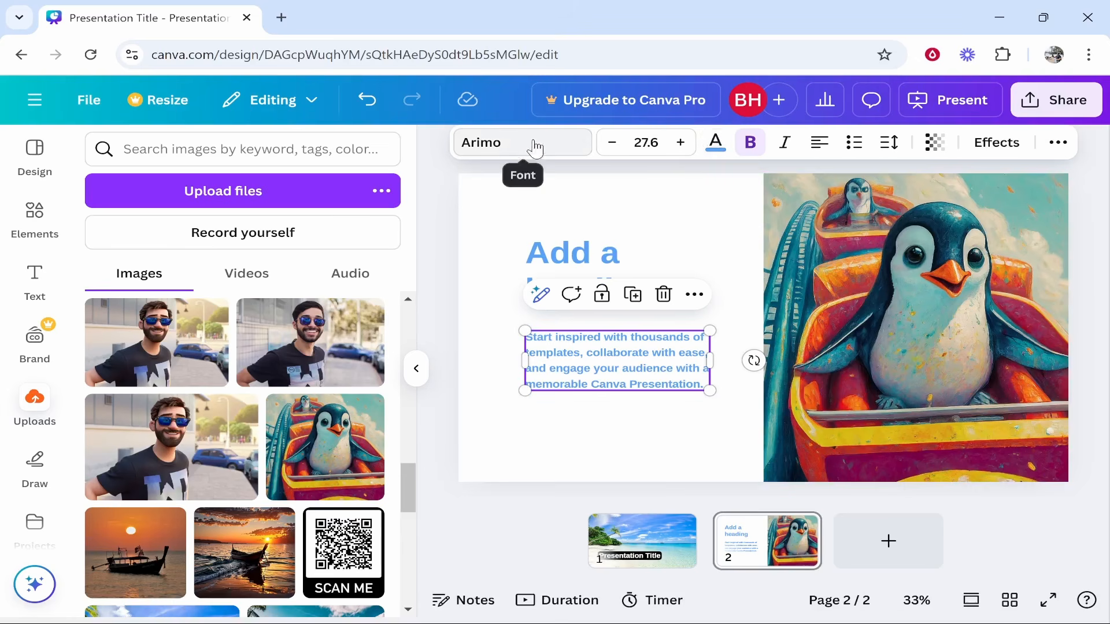
mouse_move(586, 366)
mouse_down()
mouse_move(637, 390)
mouse_move(554, 373)
mouse_move(570, 377)
mouse_up()
click(599, 438)
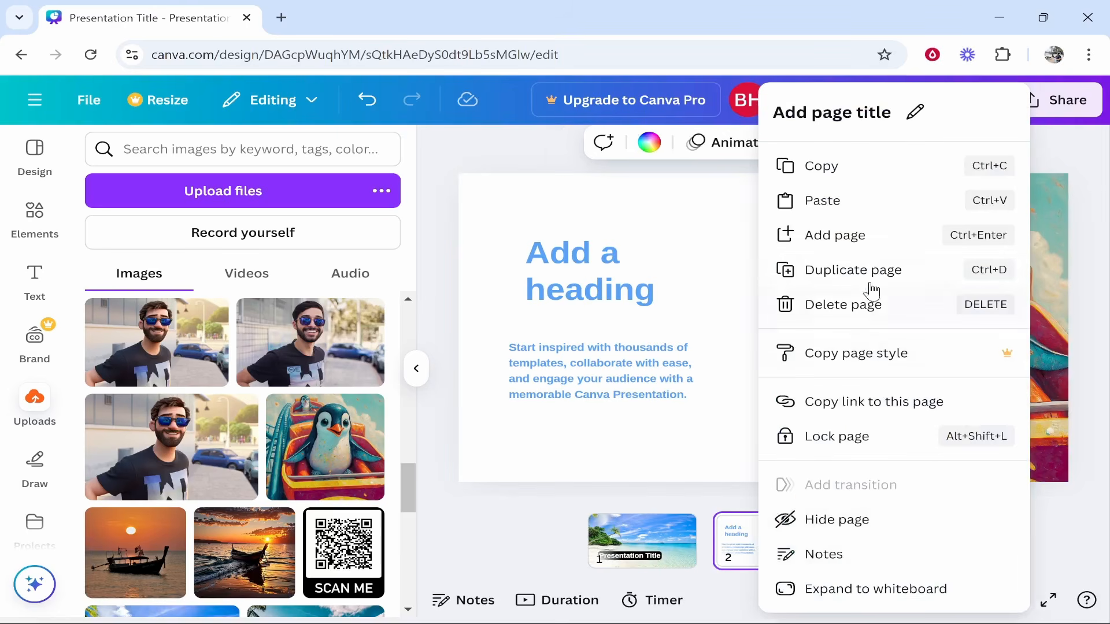
- Duplicate page 2 and replace the penguin picture on the copy with the uploaded beach photo showing the leaning palm tree
click(817, 269)
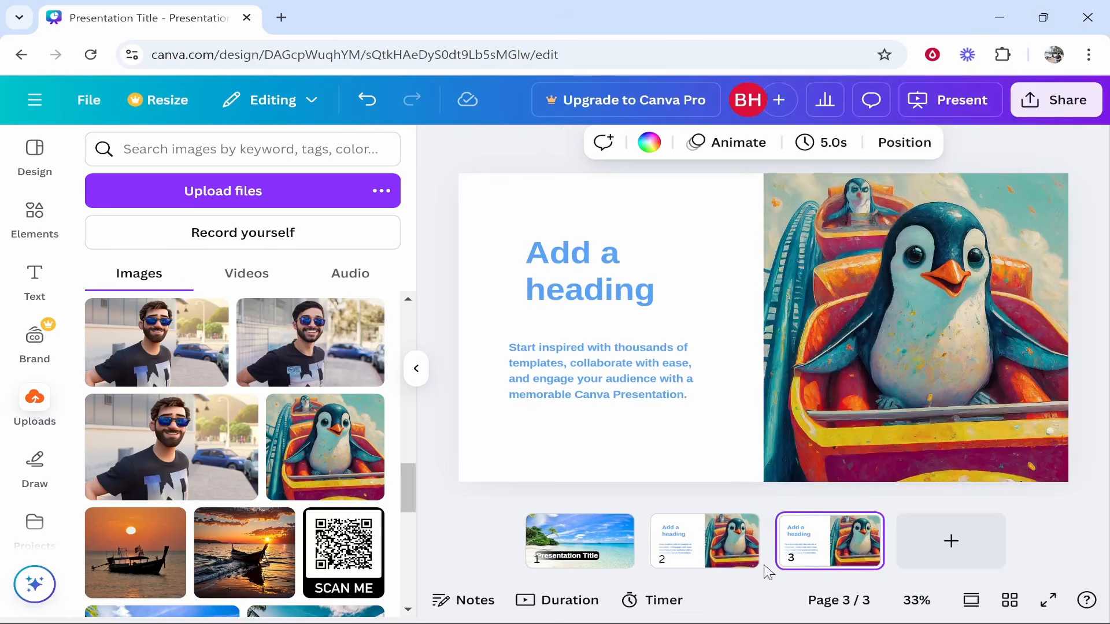
scroll(173, 462, down, 3)
drag(174, 493, 862, 348)
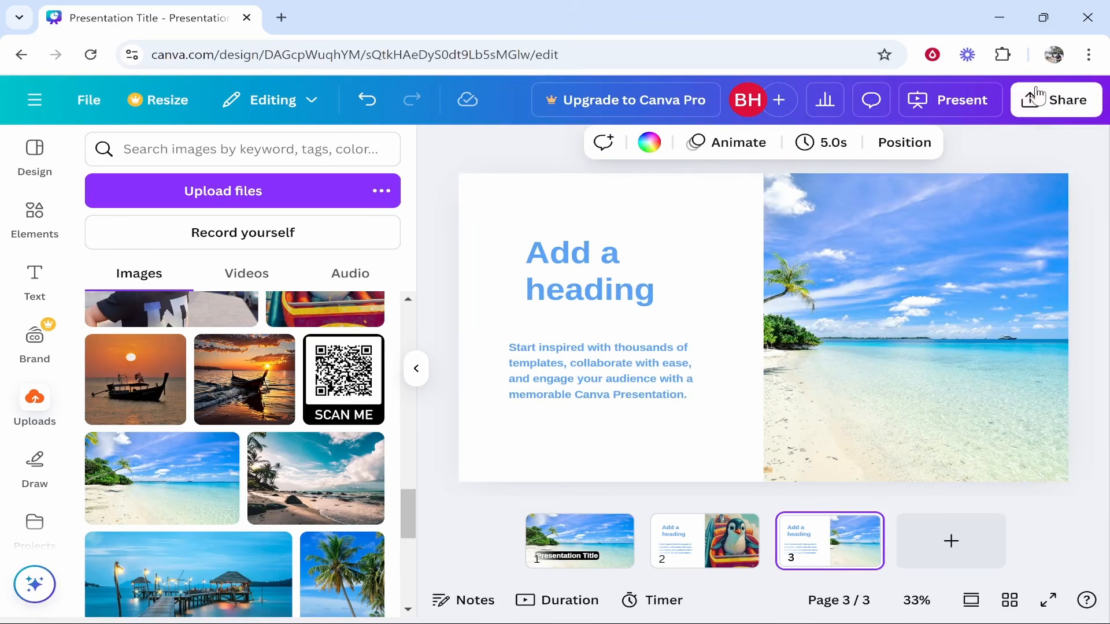
- Set up a download of all pages of the design with PPTX as the file type
click(1071, 113)
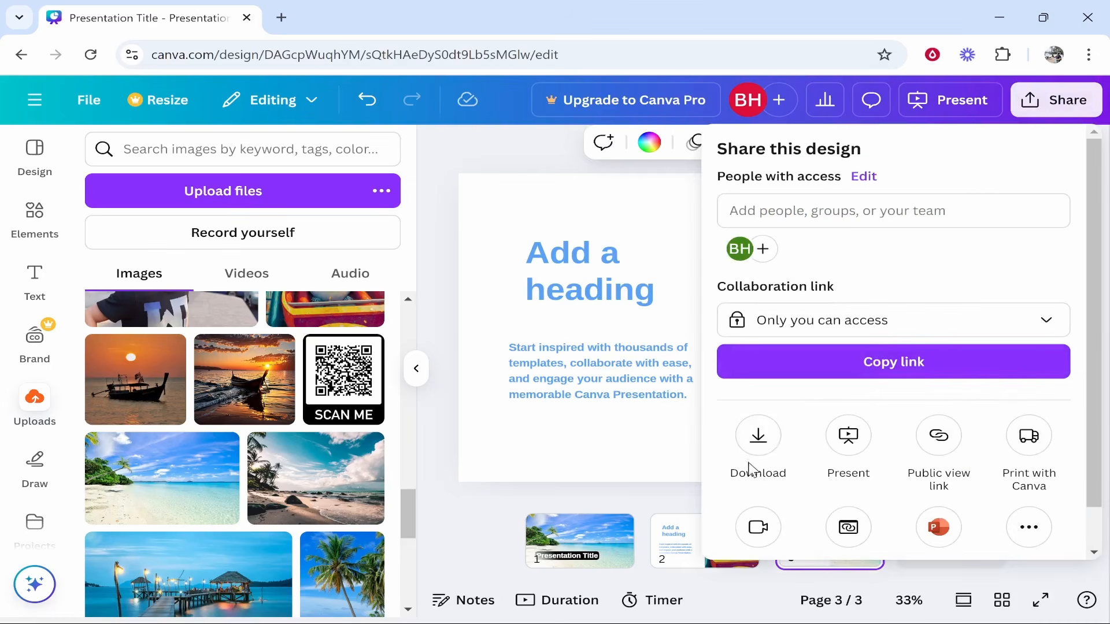
click(758, 436)
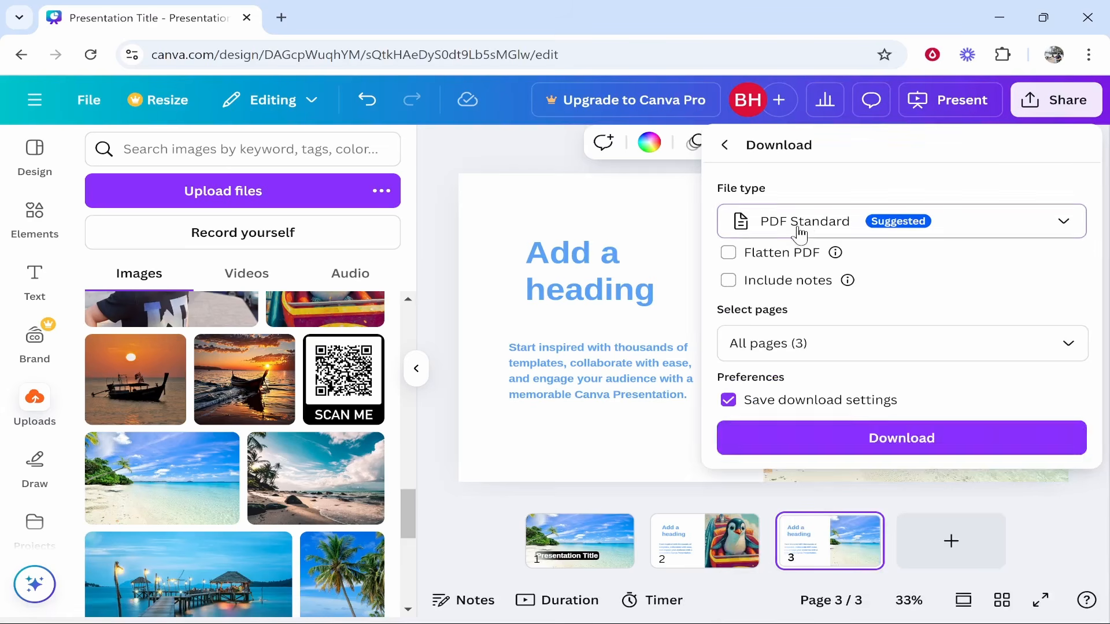
click(798, 232)
click(796, 390)
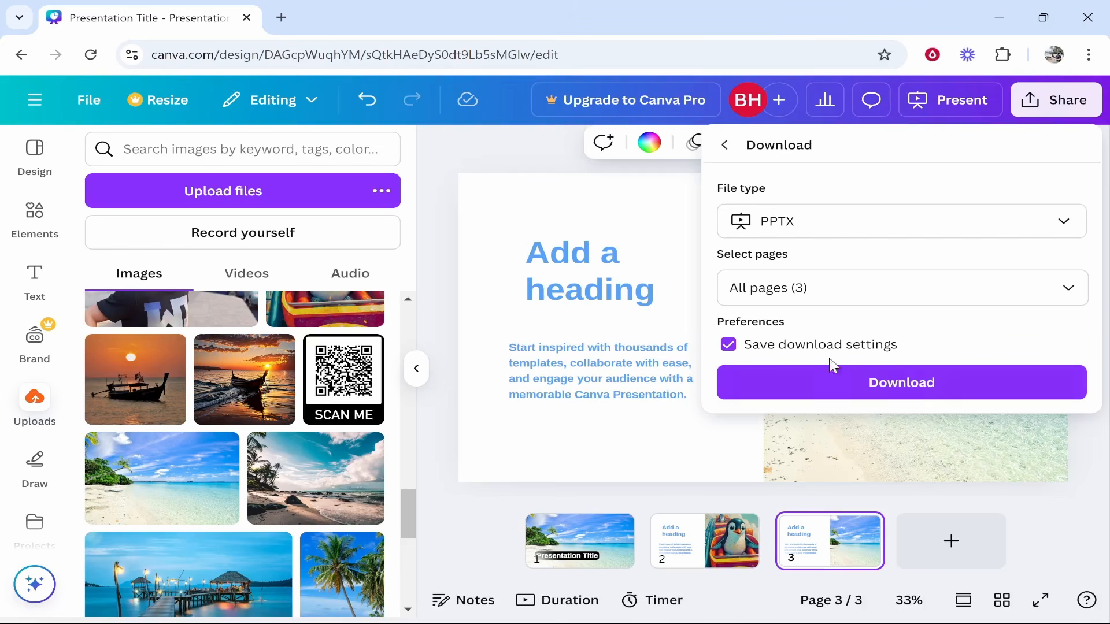
- Download the presentation to the Downloads folder as "Presentation Title" and open the file in PowerPoint
click(773, 381)
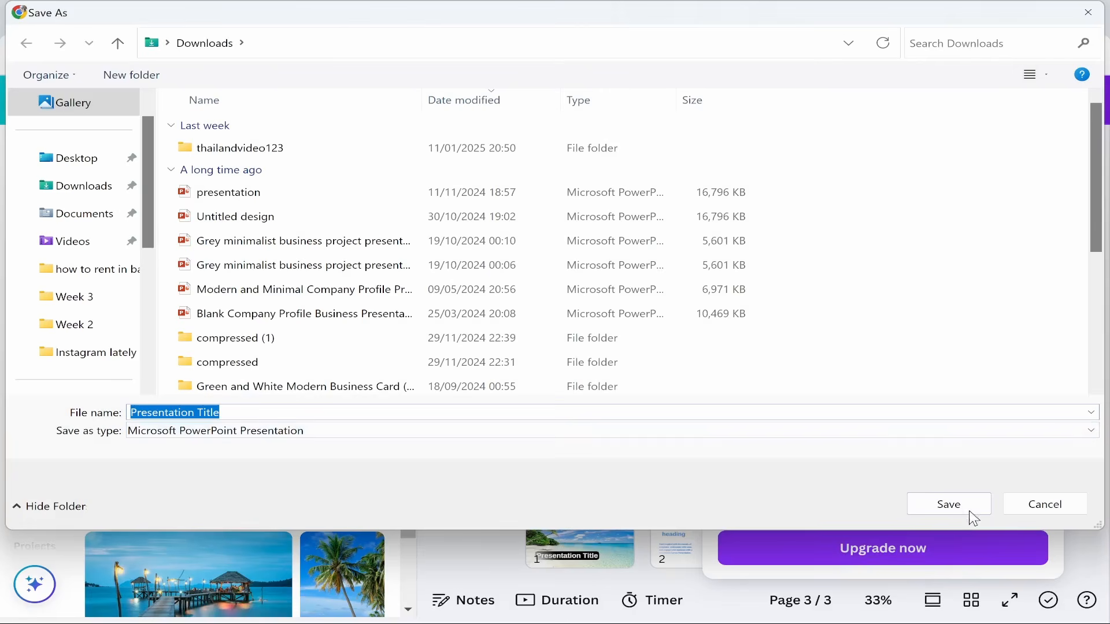
click(958, 505)
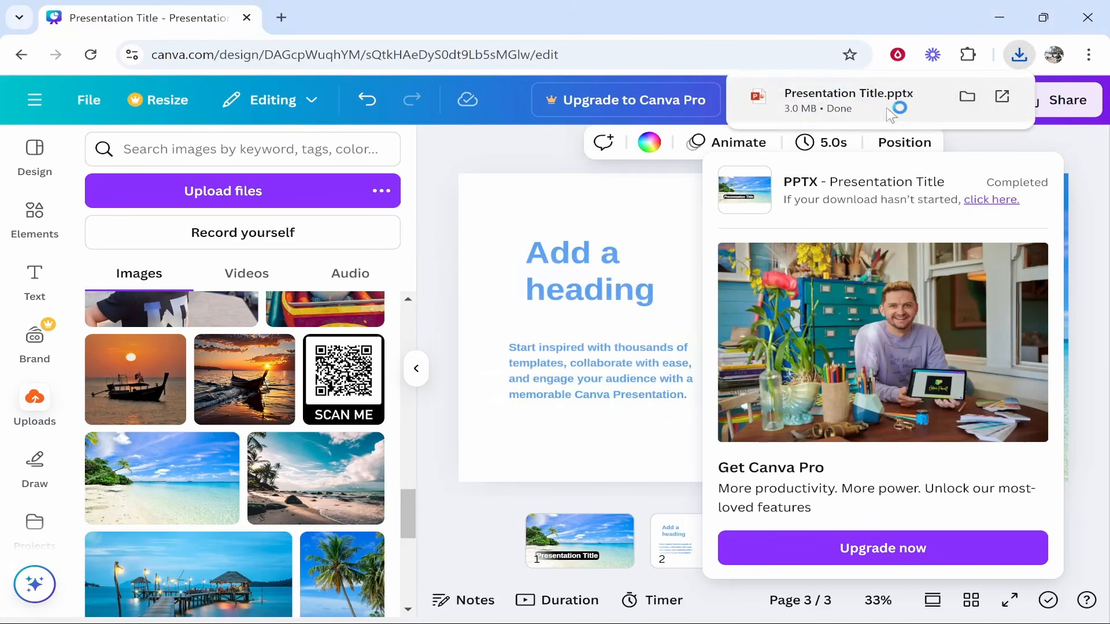
click(904, 104)
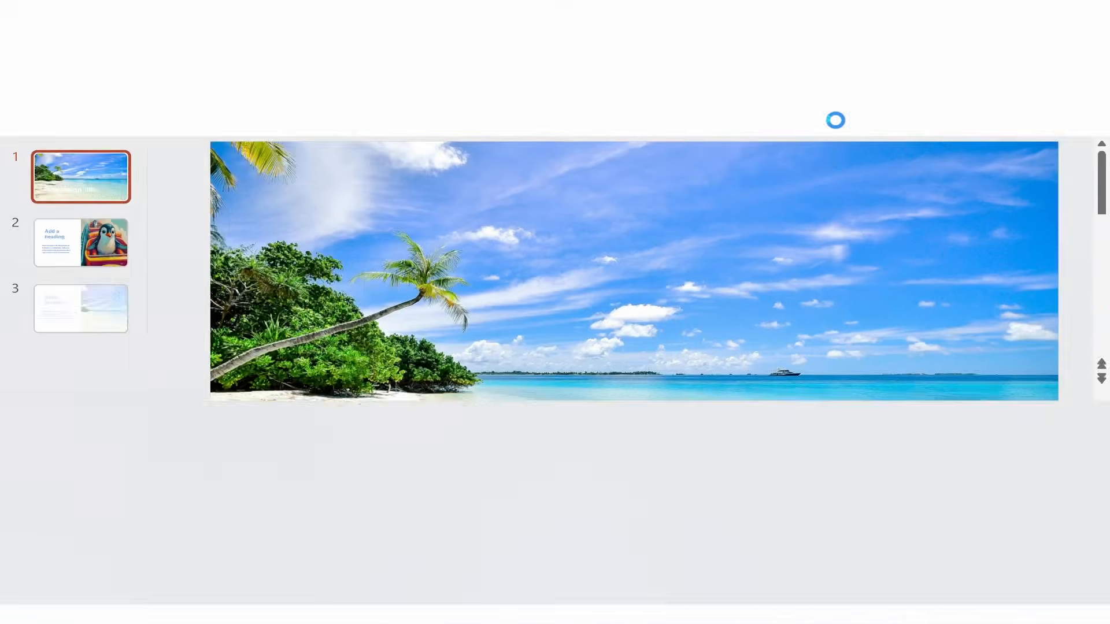